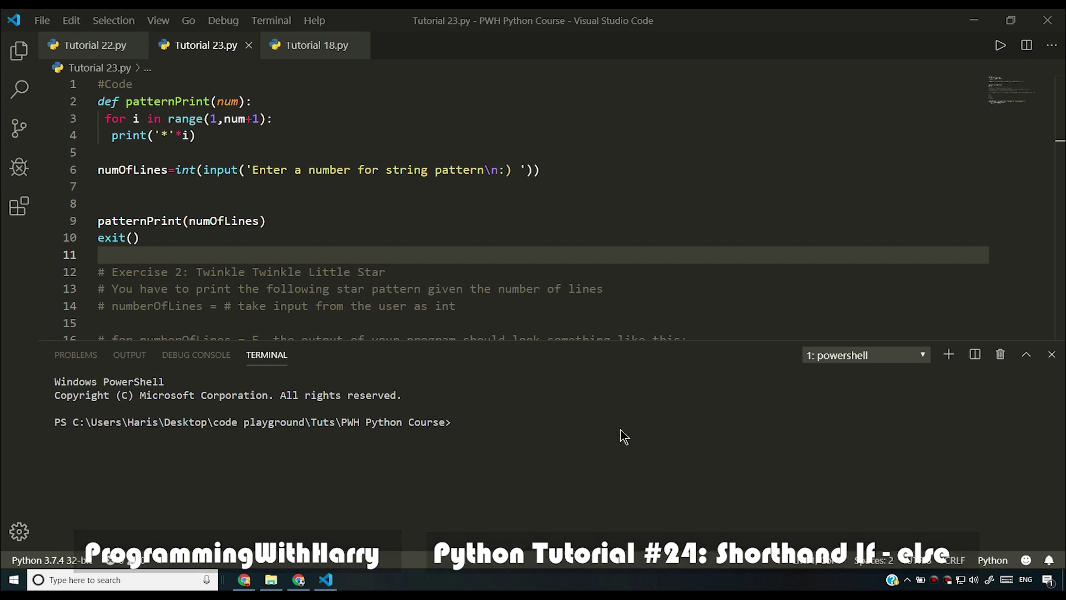
# Step: Bring the Chrome window with the YouTube Python beginners playlist in front of VS Code
pyautogui.click(297, 581)
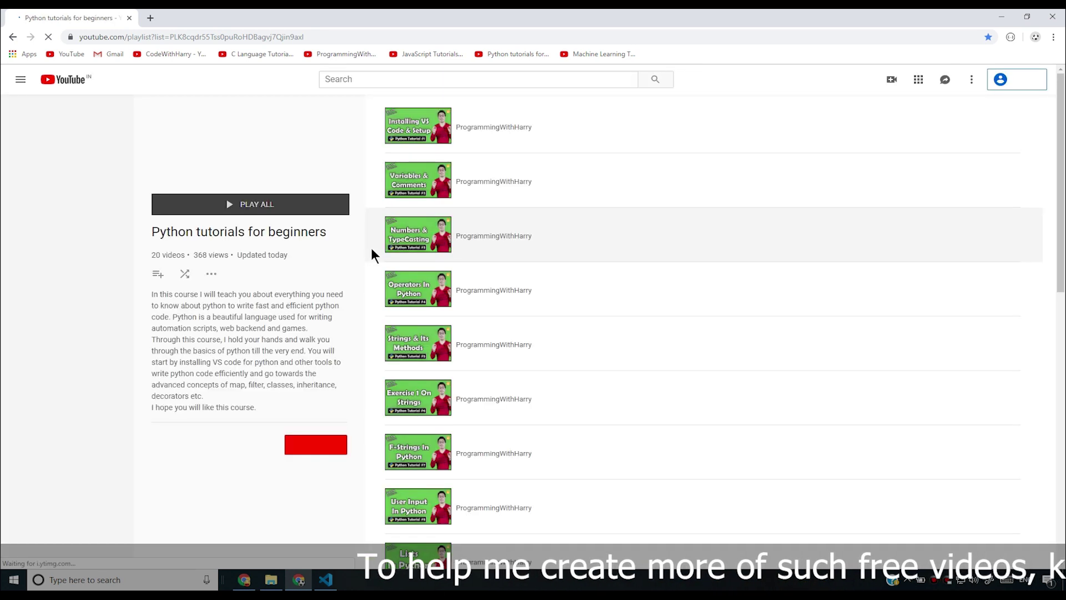
pyautogui.scroll(-3, 616, 311)
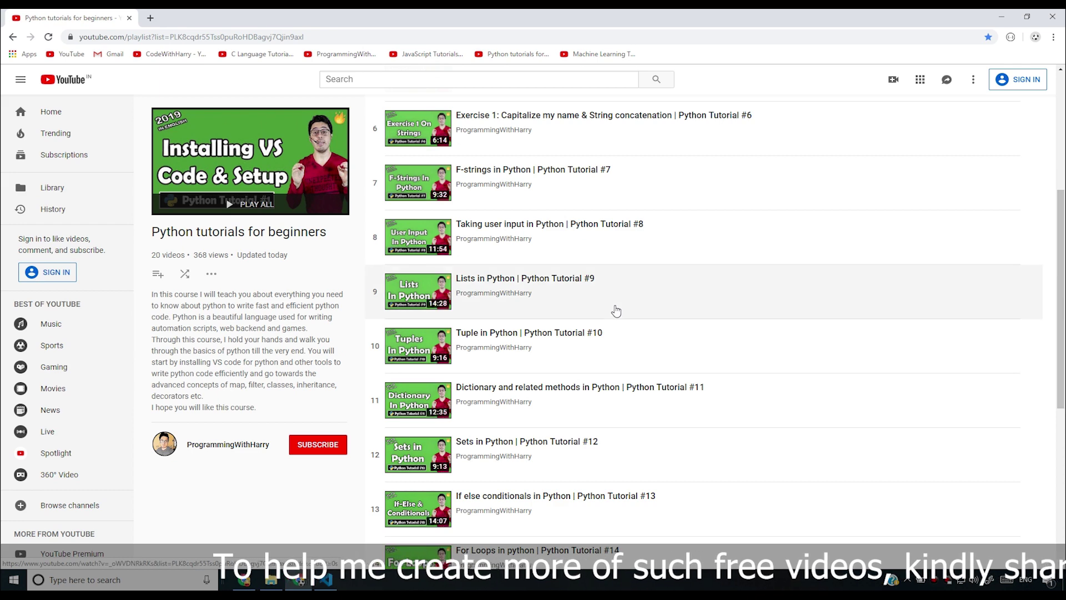
pyautogui.scroll(-2, 616, 310)
pyautogui.scroll(5, 614, 325)
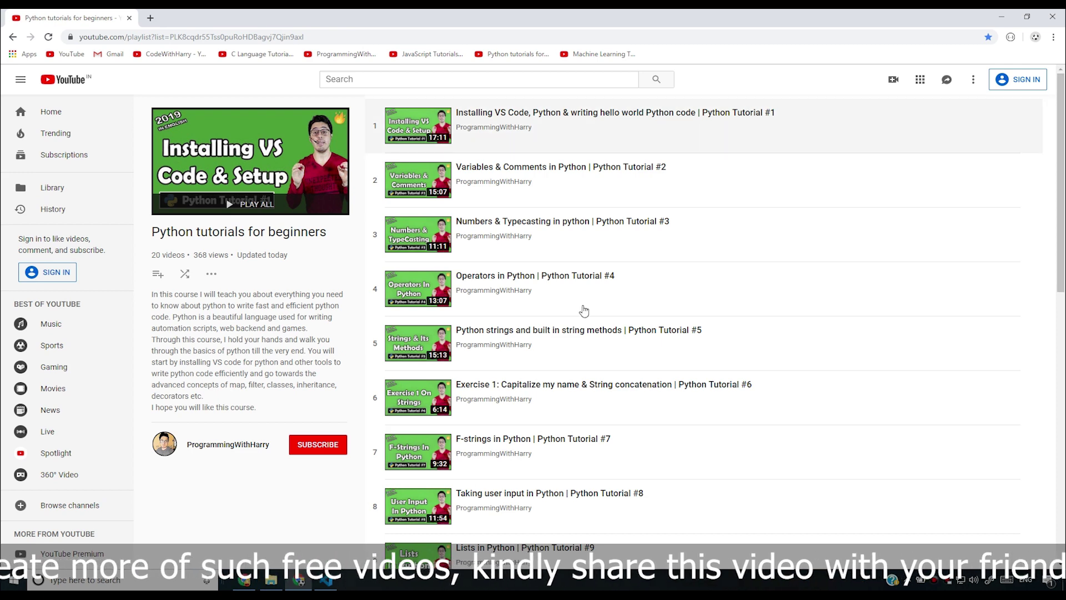
pyautogui.hotkey('alt', 'Tab')
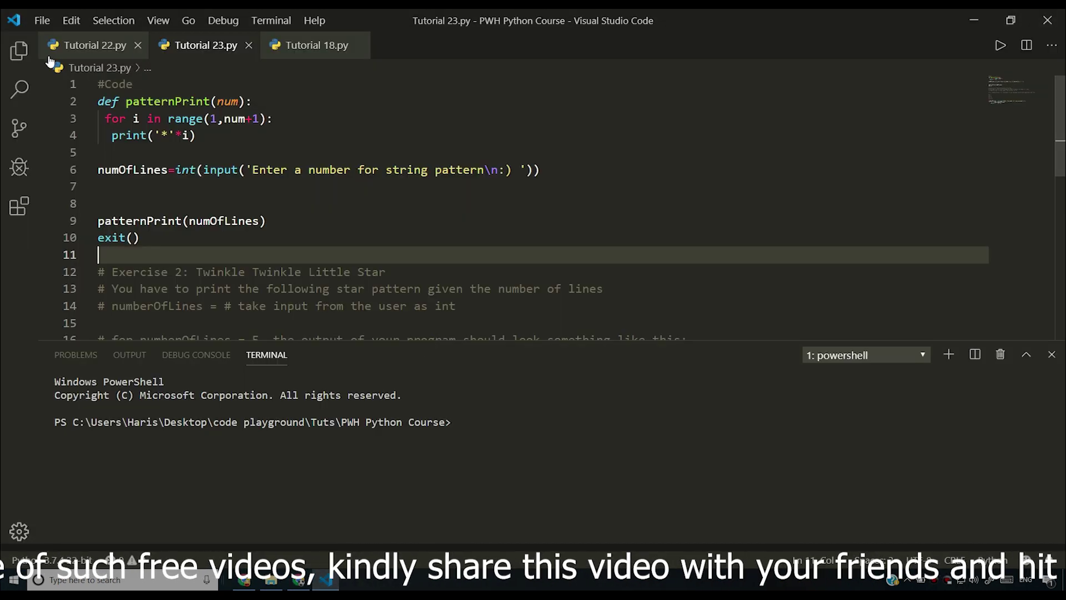
# Step: Create the file Tutorial 24.py in the PWH Python Course folder, then hide the sidebar
pyautogui.click(19, 51)
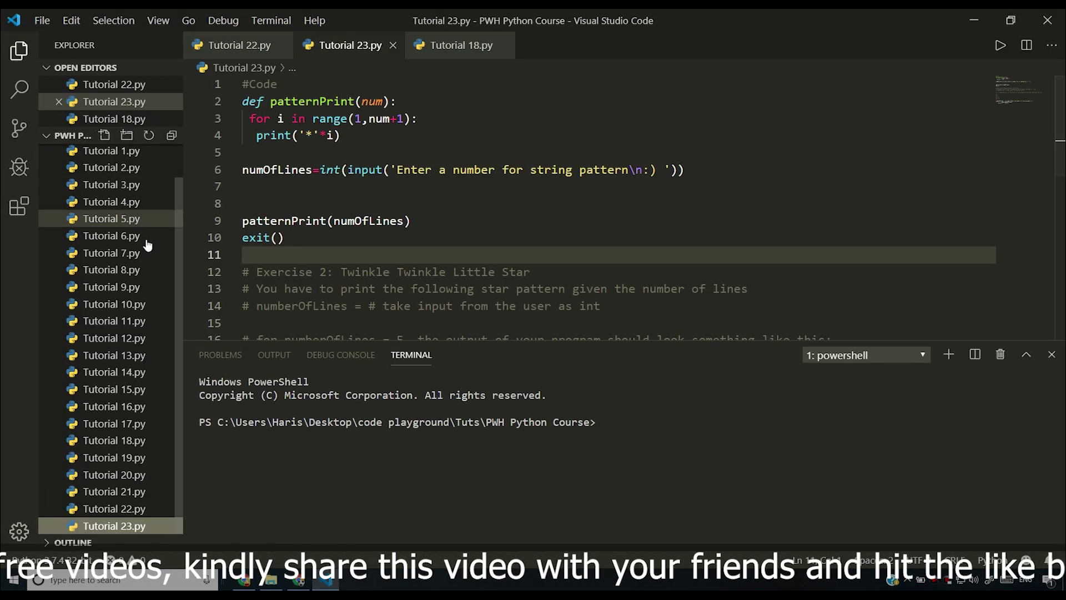
pyautogui.click(104, 135)
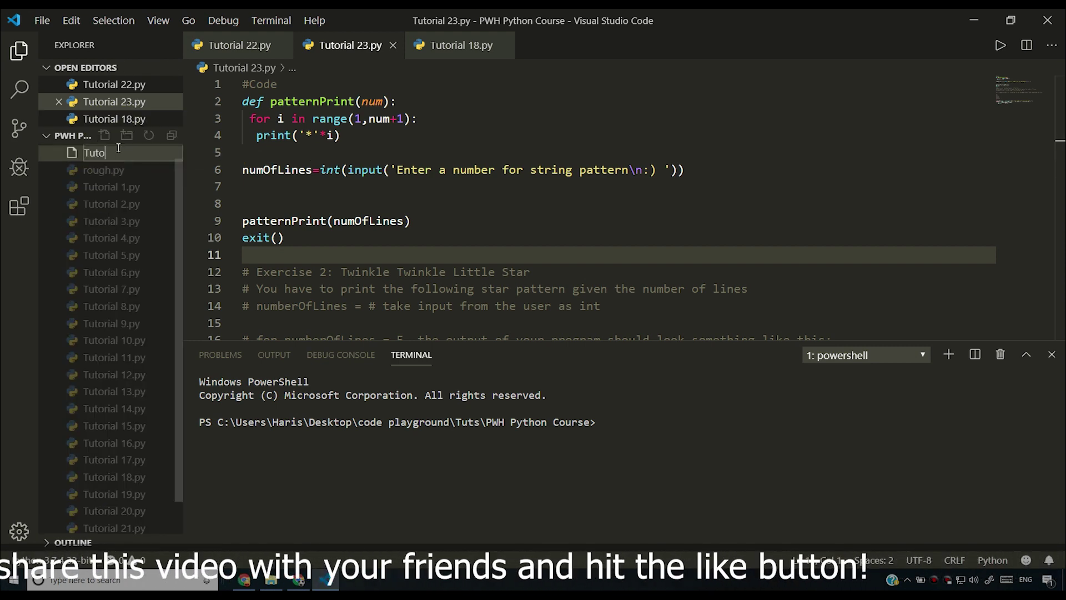
pyautogui.write('Tutorial 24.py')
pyautogui.press('Return')
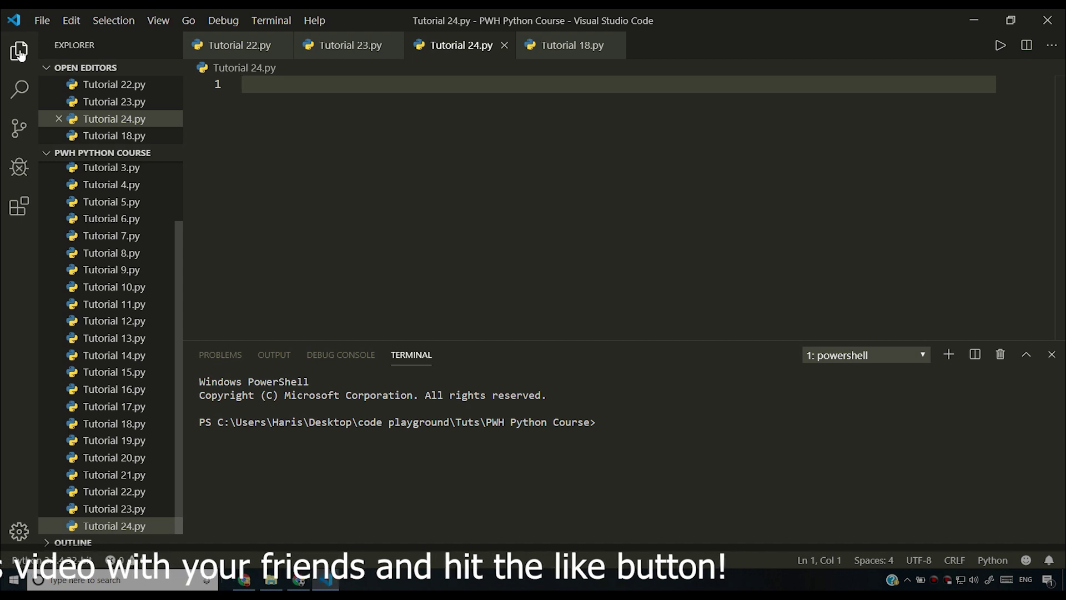
pyautogui.click(19, 52)
pyautogui.keyDown('ctrl'); pyautogui.scroll(2, 302, 188); pyautogui.keyUp('ctrl')
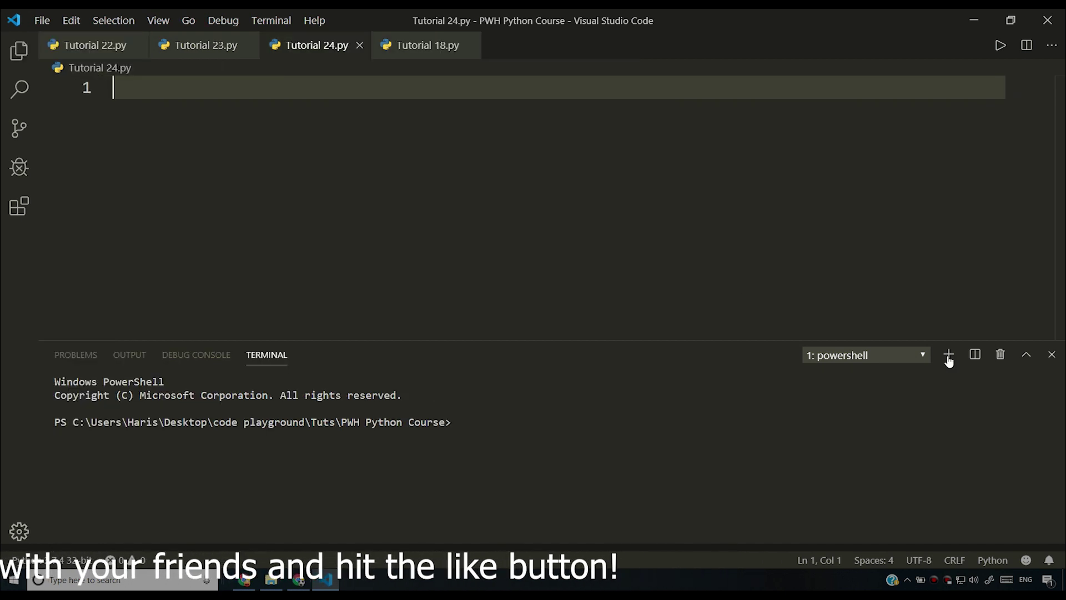
# Step: Close the terminal and write a = 45 and b = 56 on consecutive lines
pyautogui.click(1051, 354)
pyautogui.write('a')
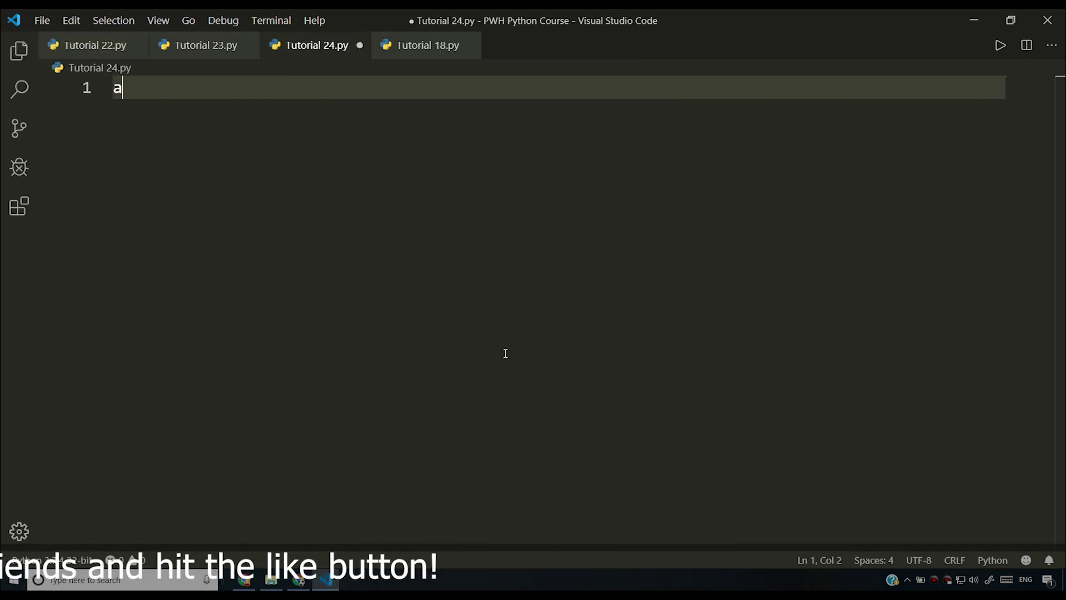
pyautogui.write(' = 45')
pyautogui.press('Return')
pyautogui.press('Return')
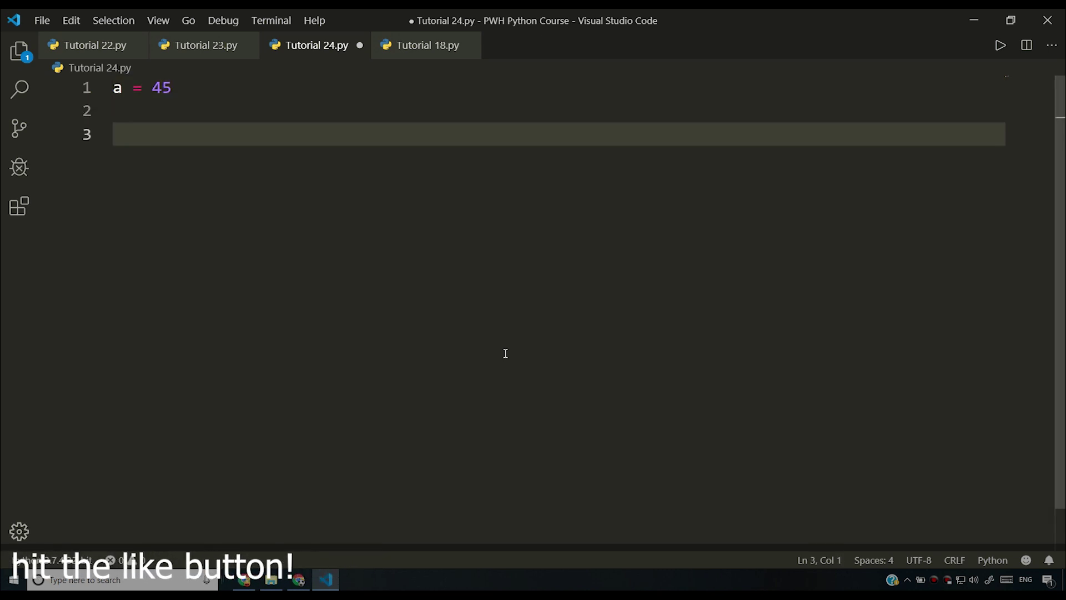
pyautogui.write('b = 56')
pyautogui.press('Return')
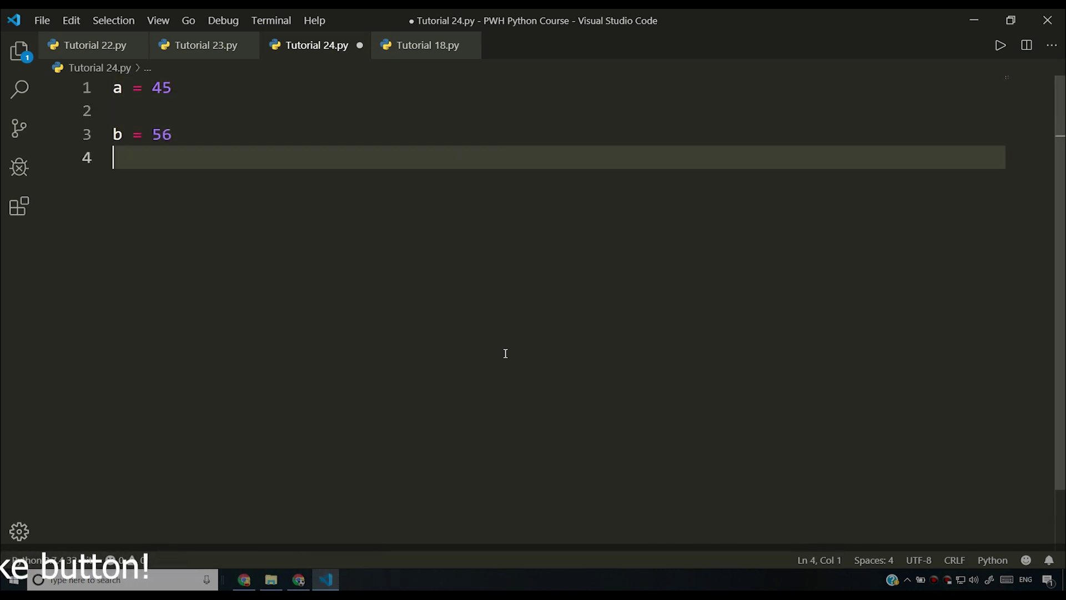
pyautogui.press('Up')
pyautogui.press('Up')
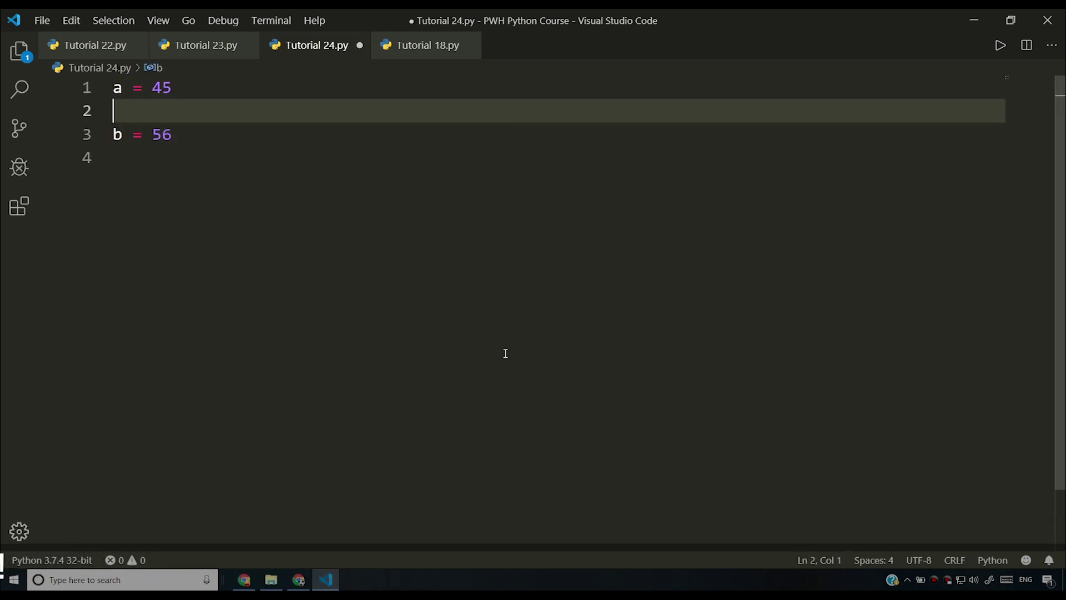
pyautogui.press('BackSpace')
pyautogui.press('Down')
pyautogui.press('Down')
pyautogui.press('Return')
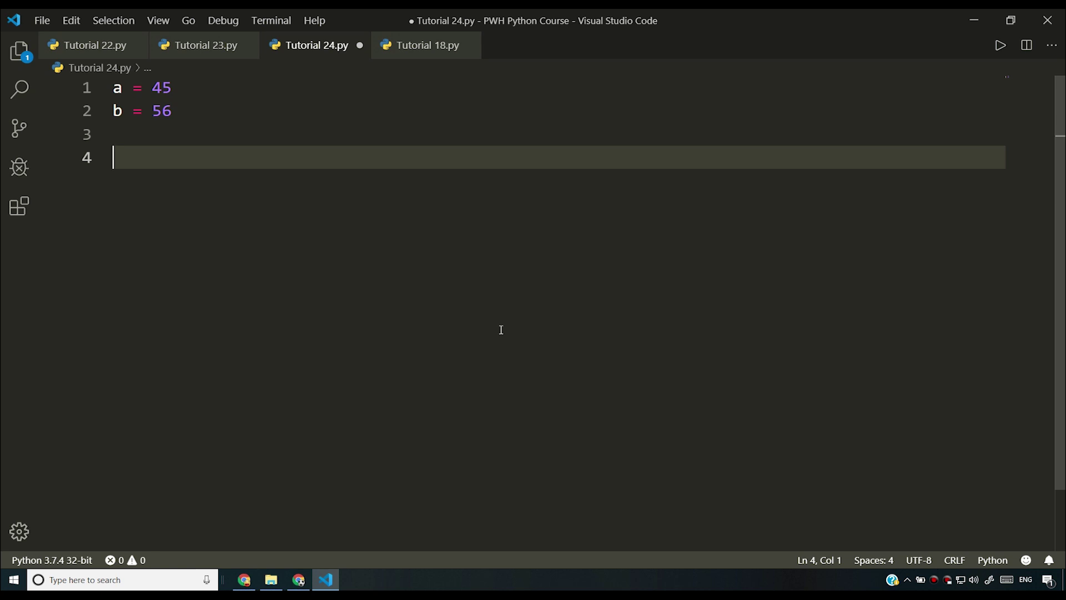
pyautogui.write('if a>b')
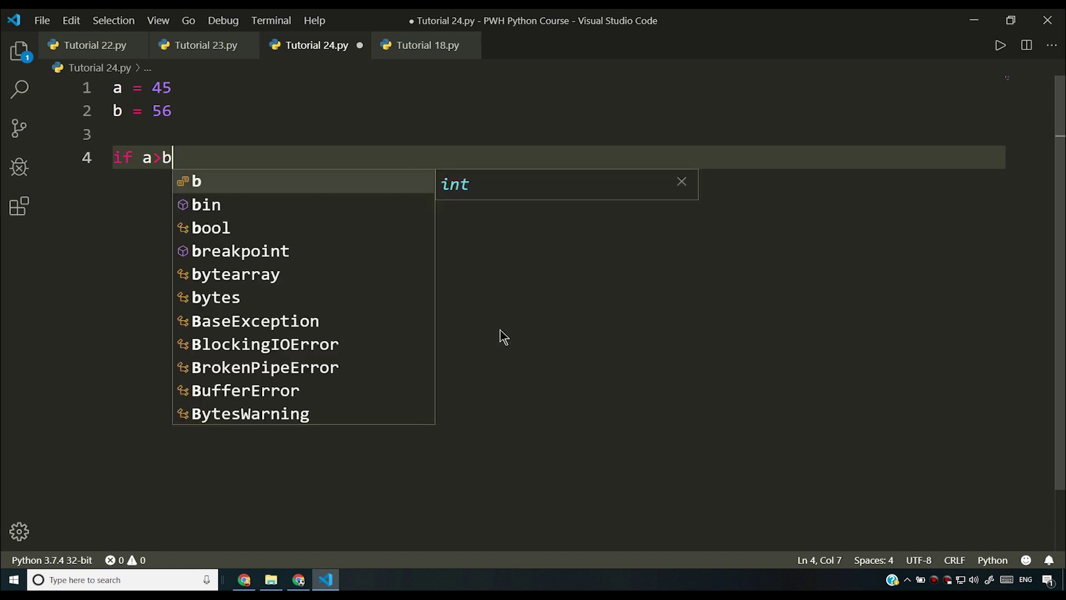
pyautogui.write(':')
# Step: Write the if a>b: branch that assigns c = a - b
pyautogui.press('Return')
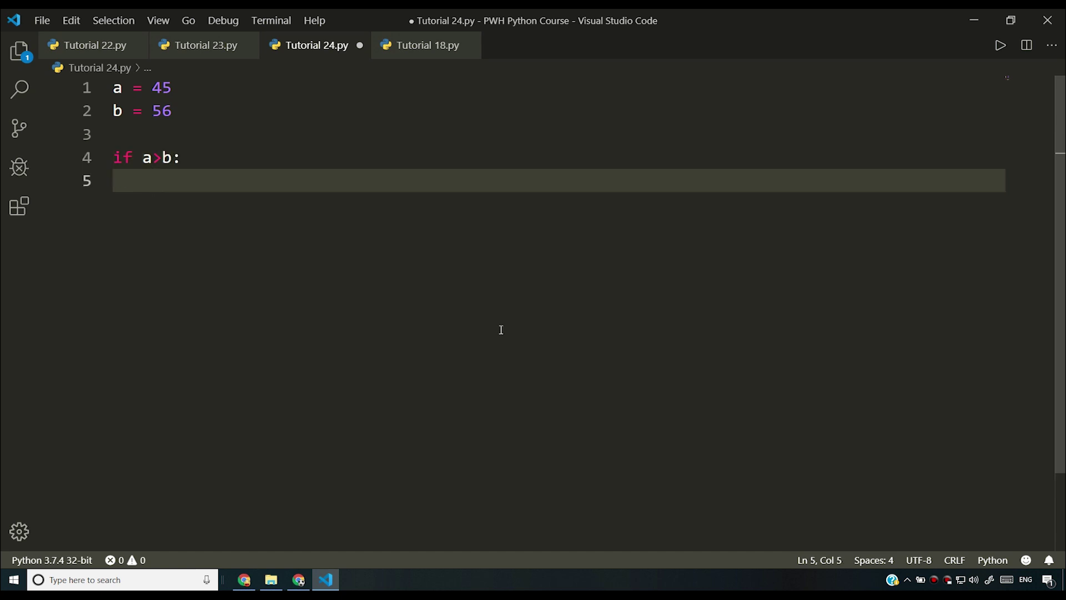
pyautogui.write('c = a ')
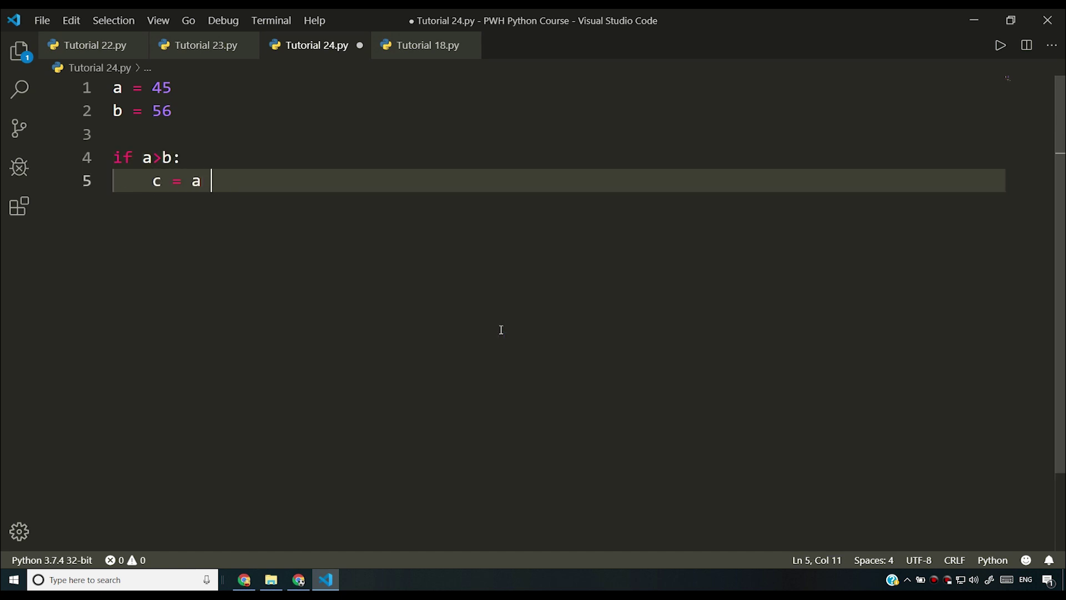
pyautogui.write('-b')
pyautogui.press('Left')
pyautogui.press('Return')
pyautogui.press('Left')
pyautogui.press('Left')
pyautogui.press('Left')
pyautogui.press('Left')
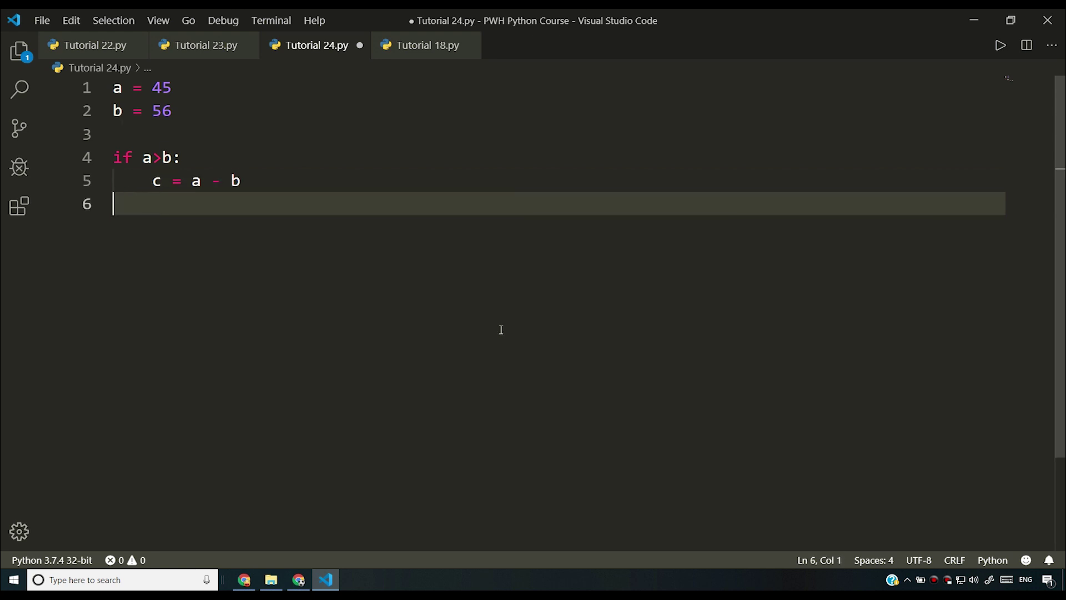
pyautogui.press('BackSpace')
pyautogui.press('Down')
pyautogui.write('else:')
# Step: Add the else: branch assigning c = b - a, followed by blank lines
pyautogui.press('Return')
pyautogui.write('c ')
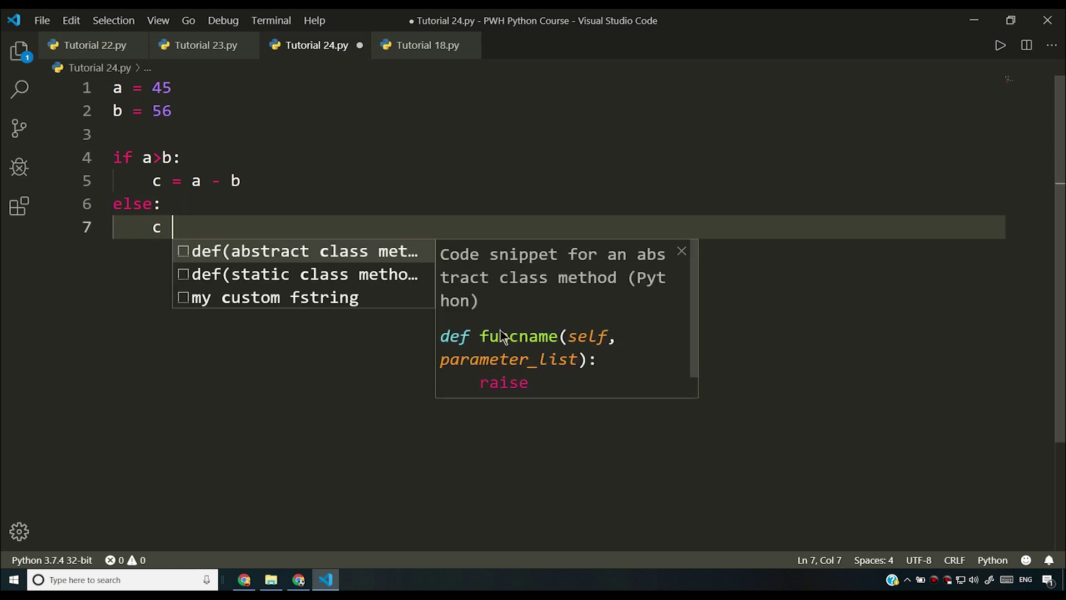
pyautogui.write('= b - ')
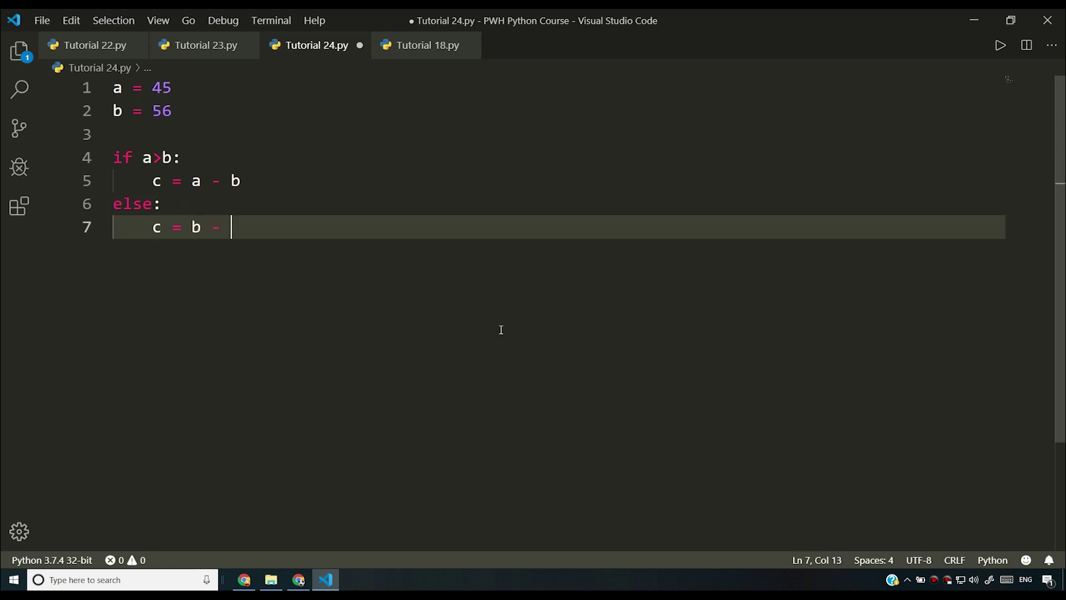
pyautogui.write('#%%')
pyautogui.write('a')
pyautogui.press('Return')
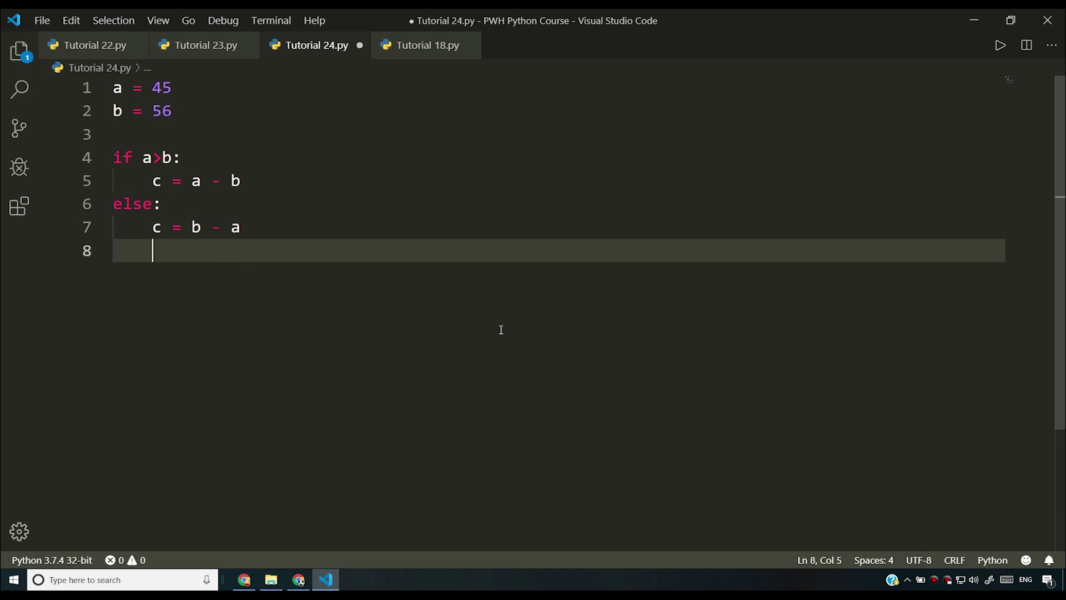
pyautogui.press('Return')
pyautogui.press('Left')
pyautogui.press('Left')
pyautogui.press('Left')
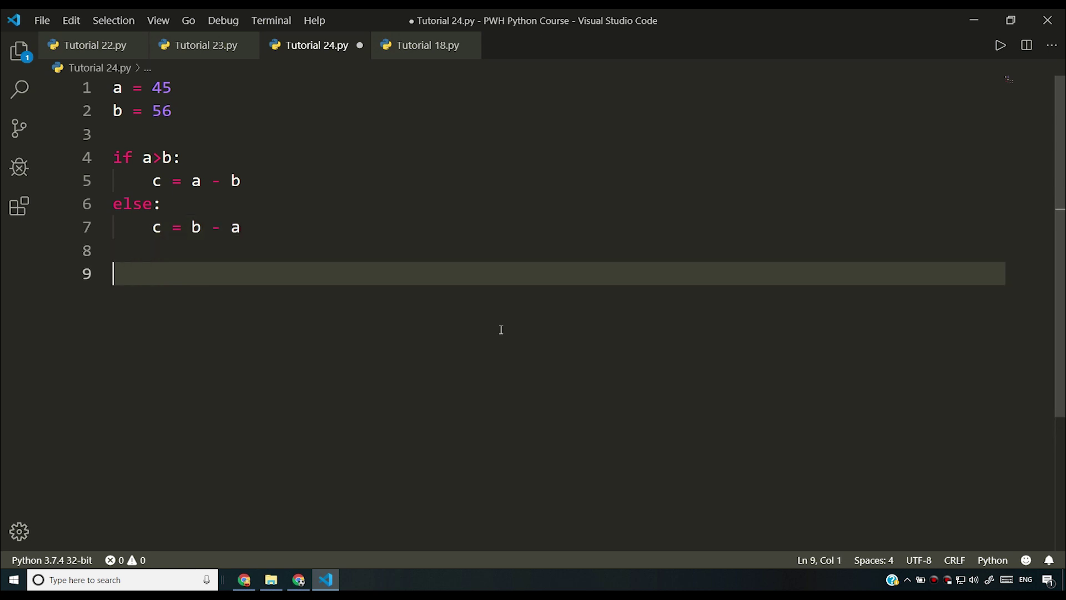
pyautogui.write('pro')
# Step: Write print(f"The difference between b and a is {c}") and save the file
pyautogui.press('BackSpace')
pyautogui.write('i')
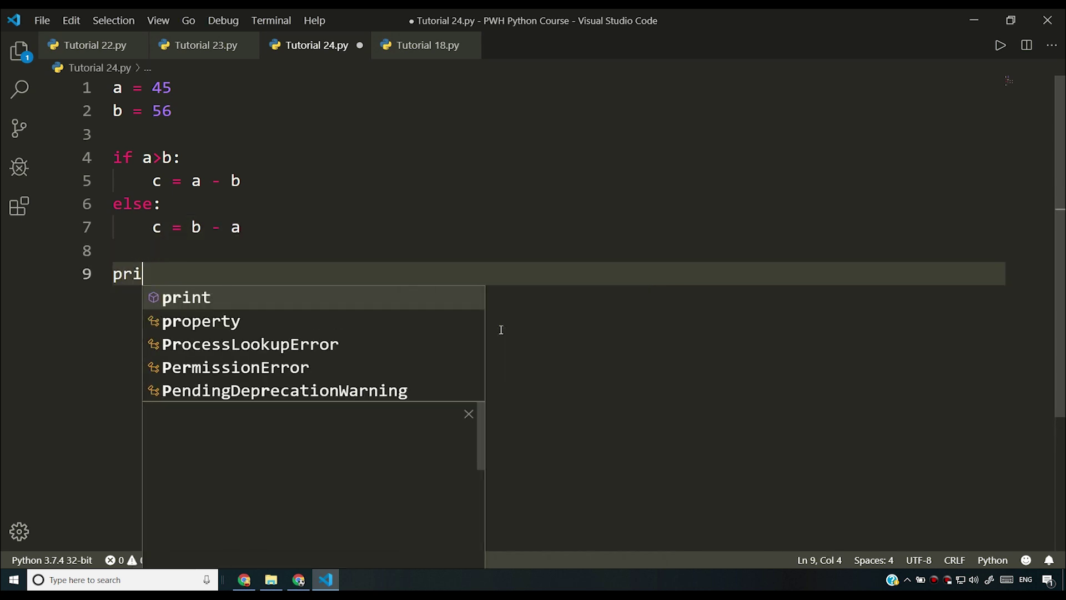
pyautogui.write('nt(f')
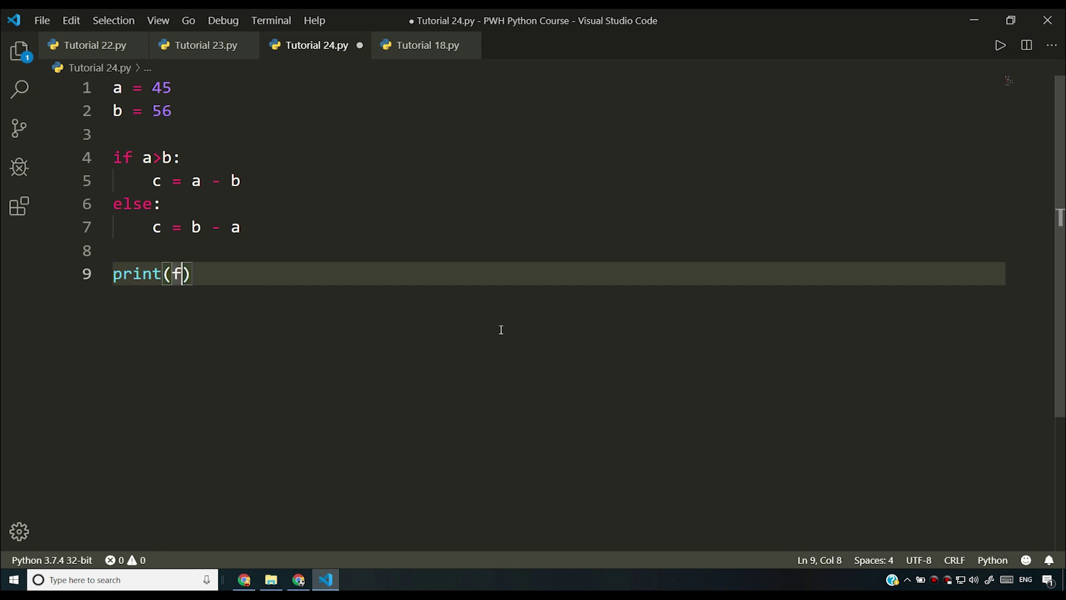
pyautogui.write('"The val')
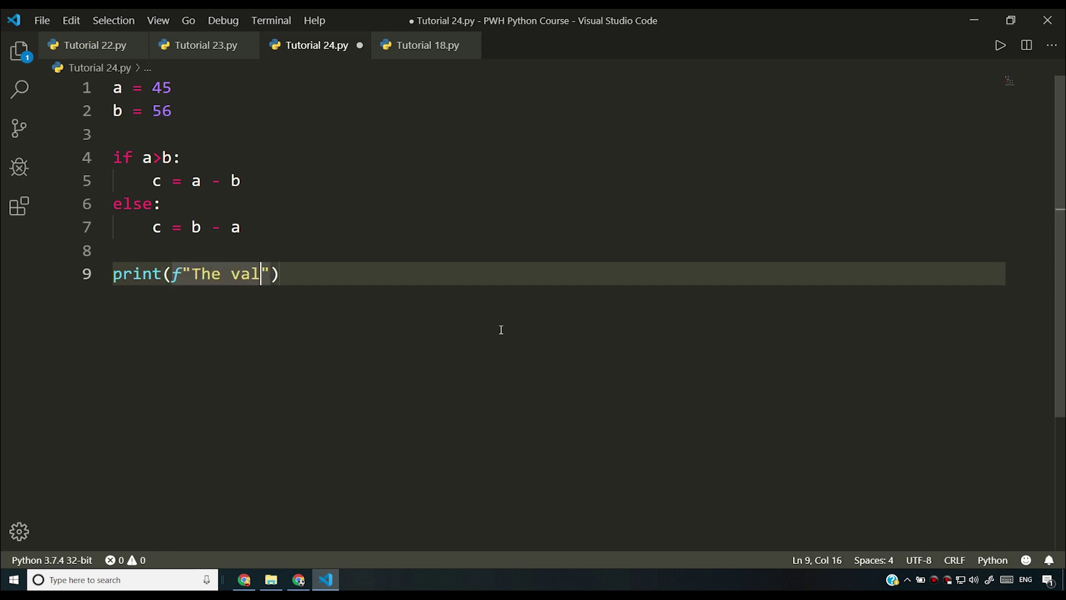
pyautogui.write('ue of a')
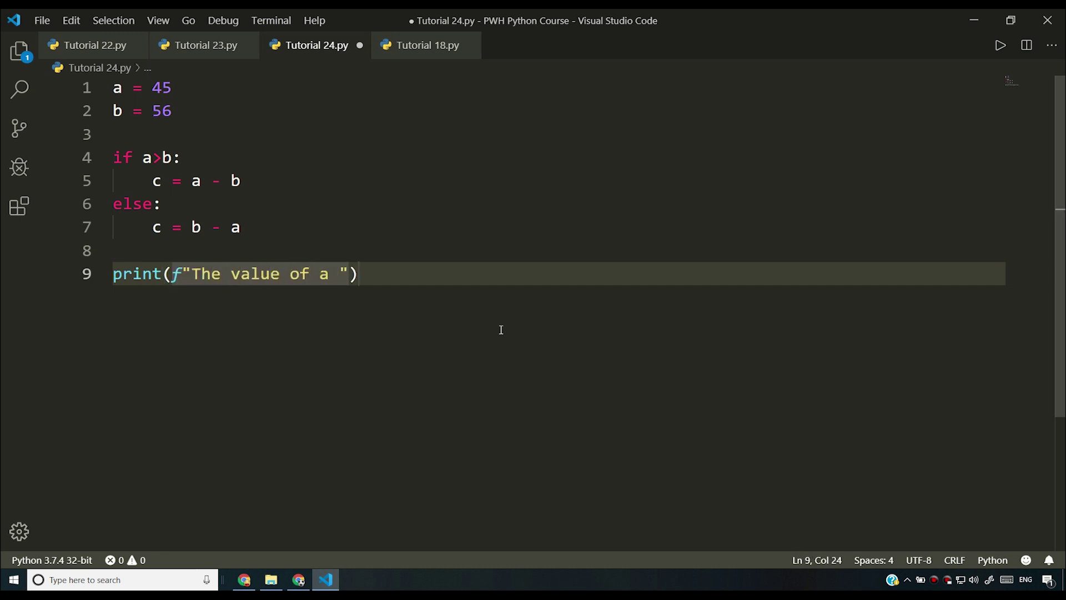
pyautogui.press('BackSpace')
pyautogui.press('BackSpace')
pyautogui.press('BackSpace')
pyautogui.press('BackSpace')
pyautogui.press('BackSpace')
pyautogui.press('BackSpace')
pyautogui.press('BackSpace')
pyautogui.press('BackSpace')
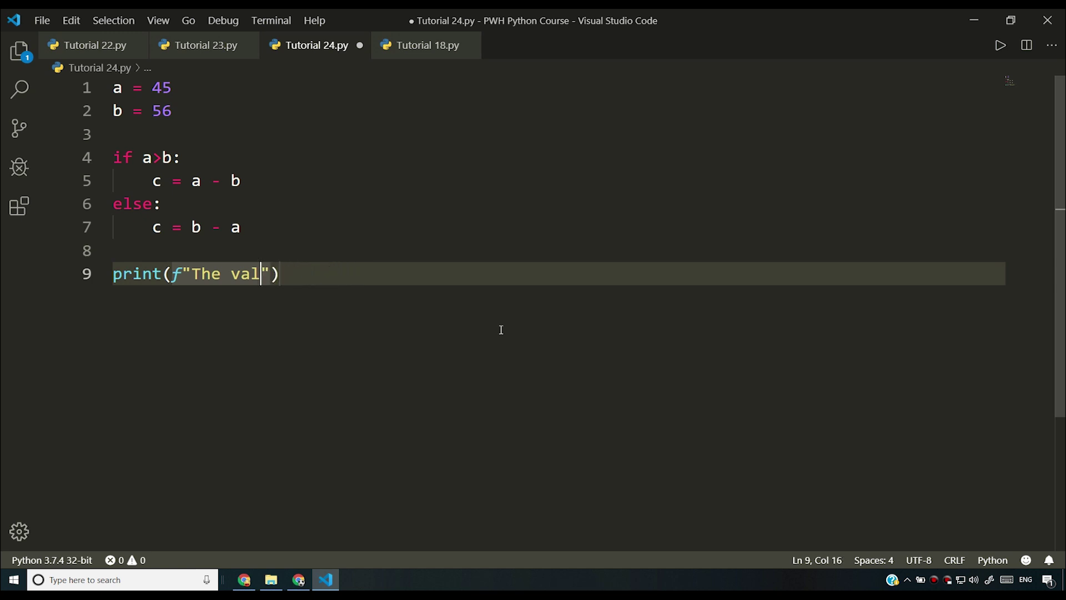
pyautogui.press('BackSpace')
pyautogui.press('BackSpace')
pyautogui.press('BackSpace')
pyautogui.write('dif')
pyautogui.write('ference ')
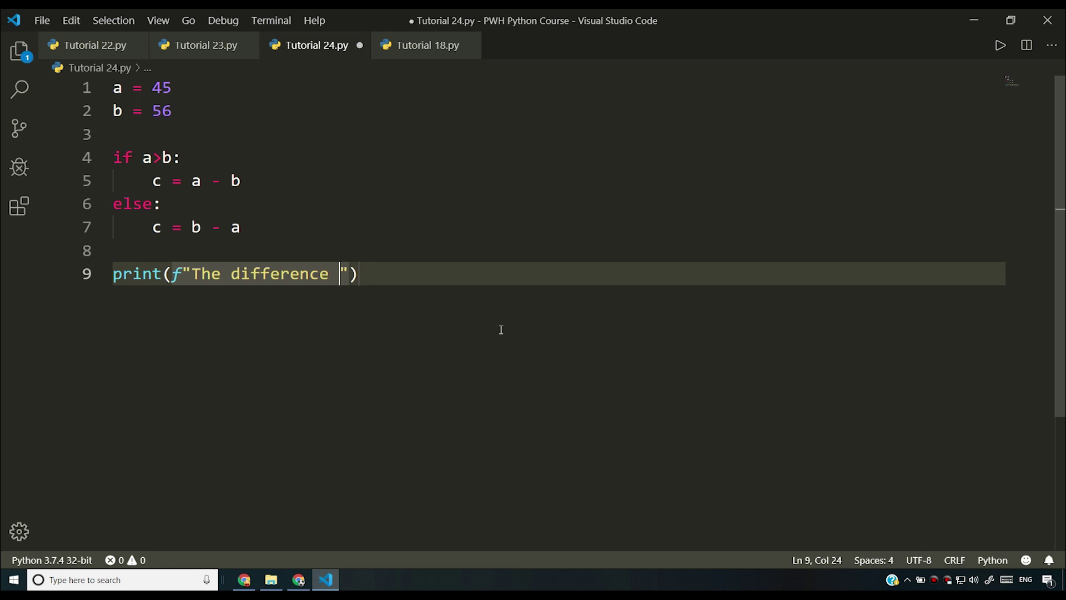
pyautogui.write('between b')
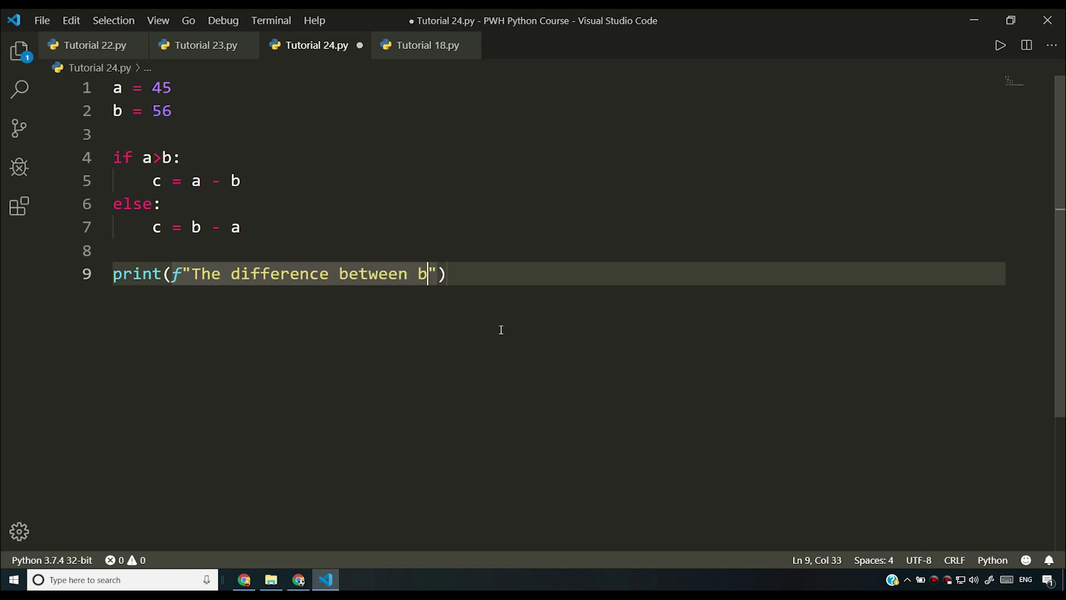
pyautogui.write(' and a is ')
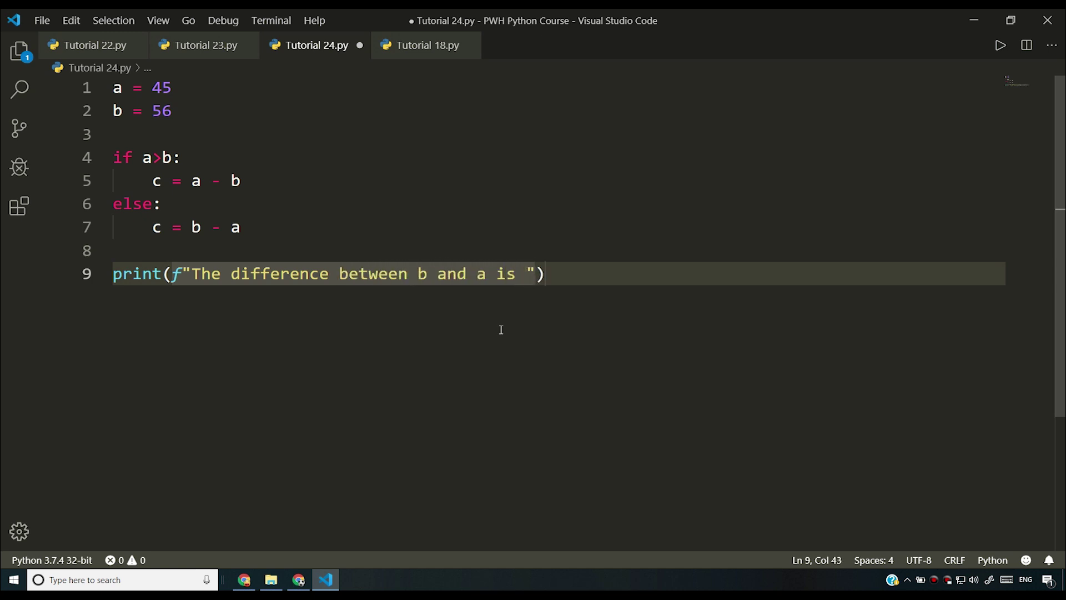
pyautogui.write('{')
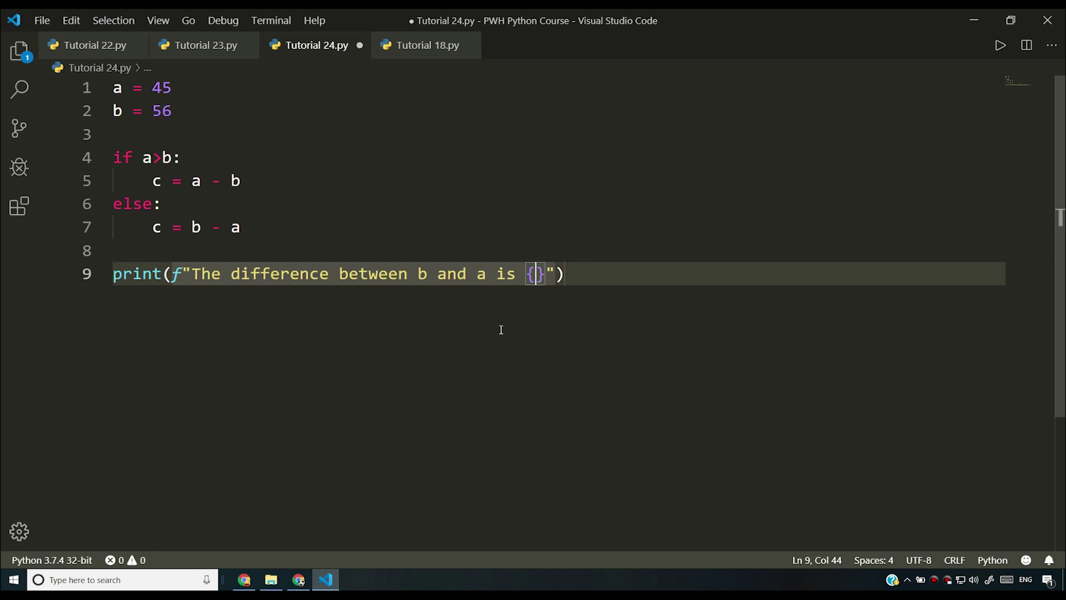
pyautogui.write('c')
pyautogui.hotkey('ctrl', 's')
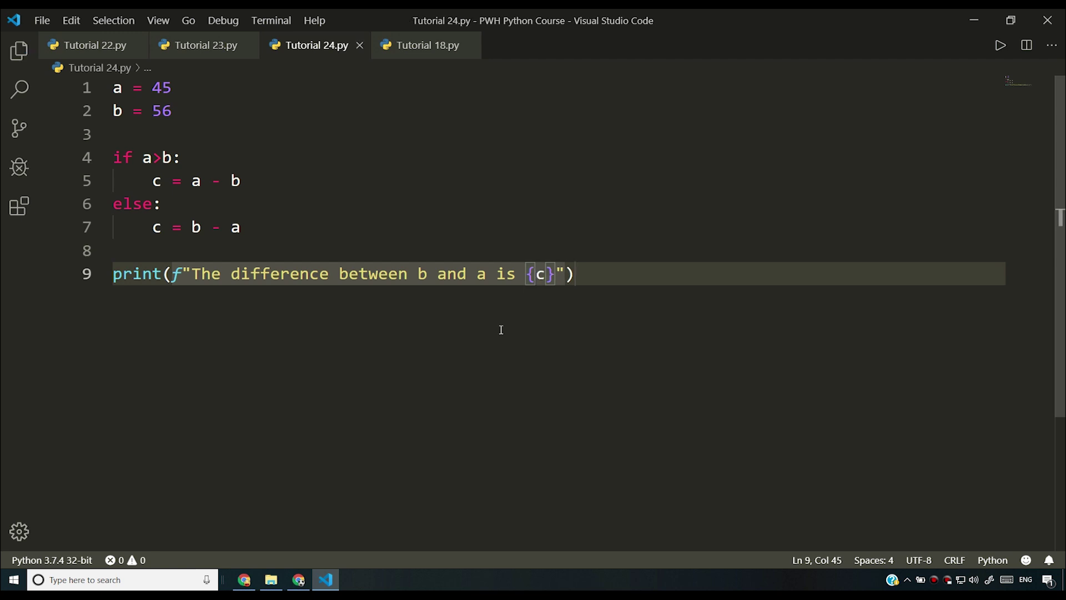
# Step: Delete the blank lines around the if-else block and run the script
pyautogui.click(260, 111)
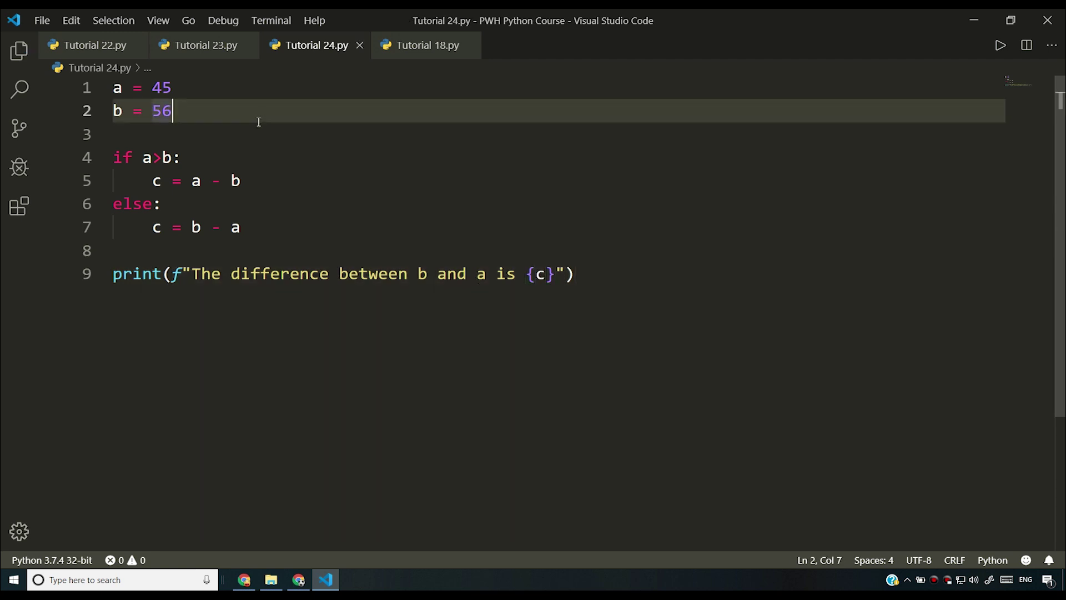
pyautogui.click(256, 130)
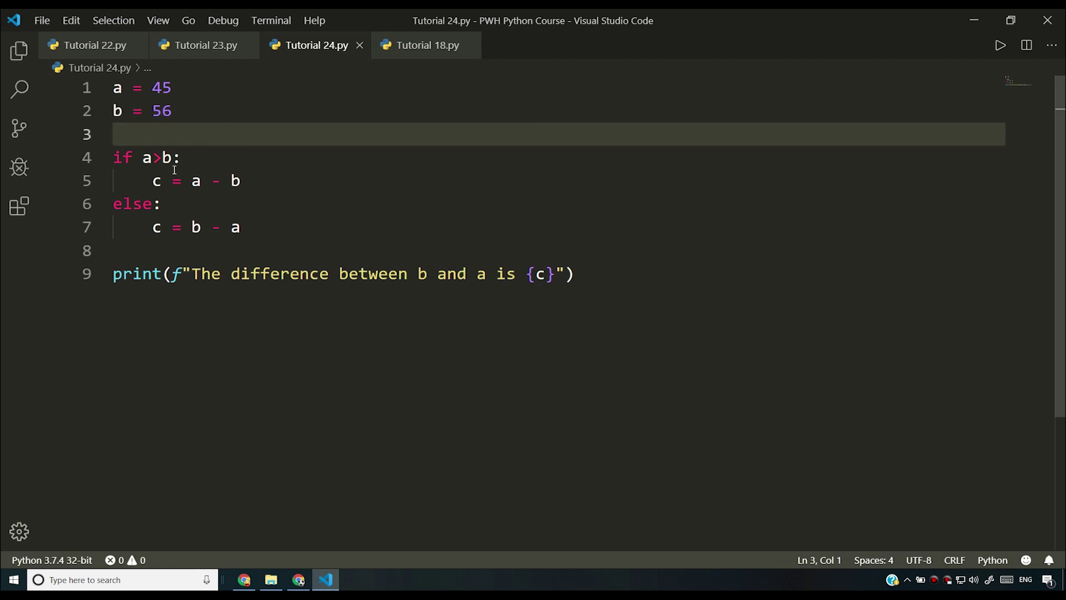
pyautogui.press('BackSpace')
pyautogui.click(162, 223)
pyautogui.press('BackSpace')
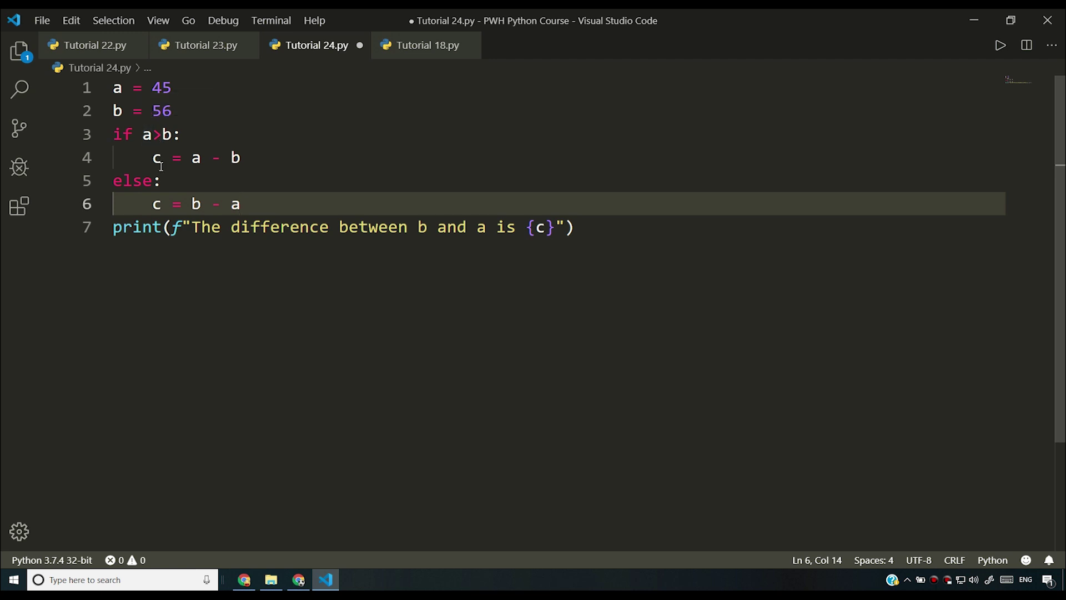
pyautogui.click(1001, 45)
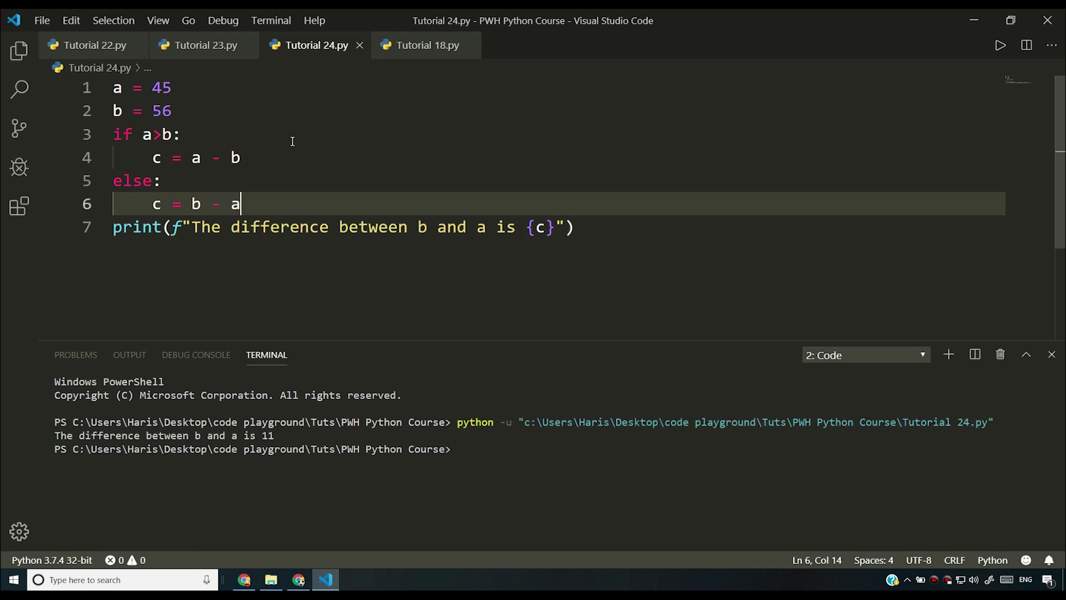
# Step: Select the printed result 11, then select b's value 56 on line 2
pyautogui.doubleClick(267, 436)
pyautogui.moveTo(174, 110); pyautogui.dragTo(151, 111)
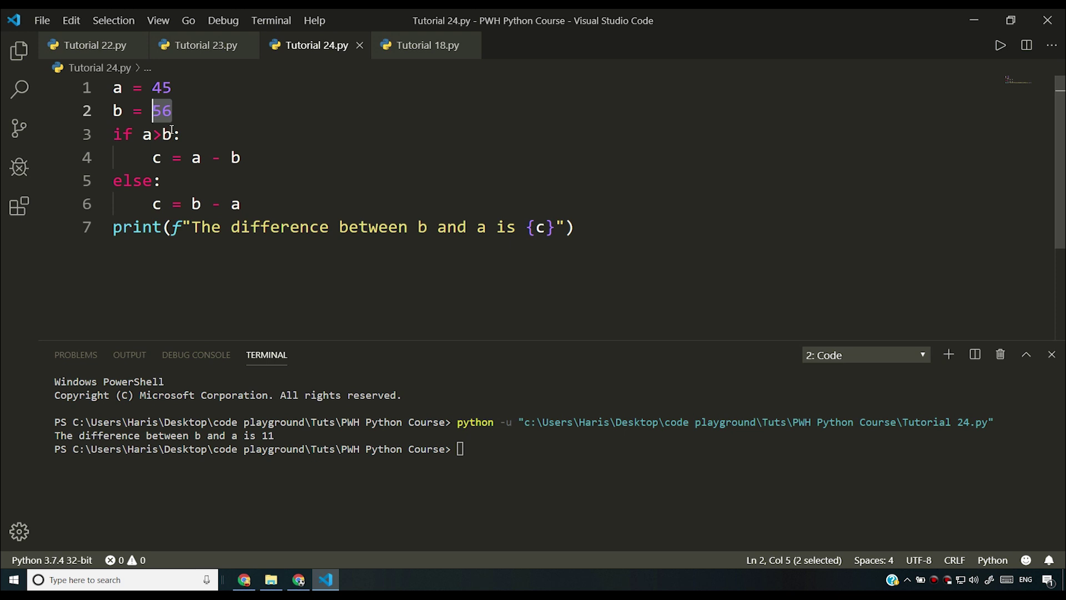
pyautogui.write('6')
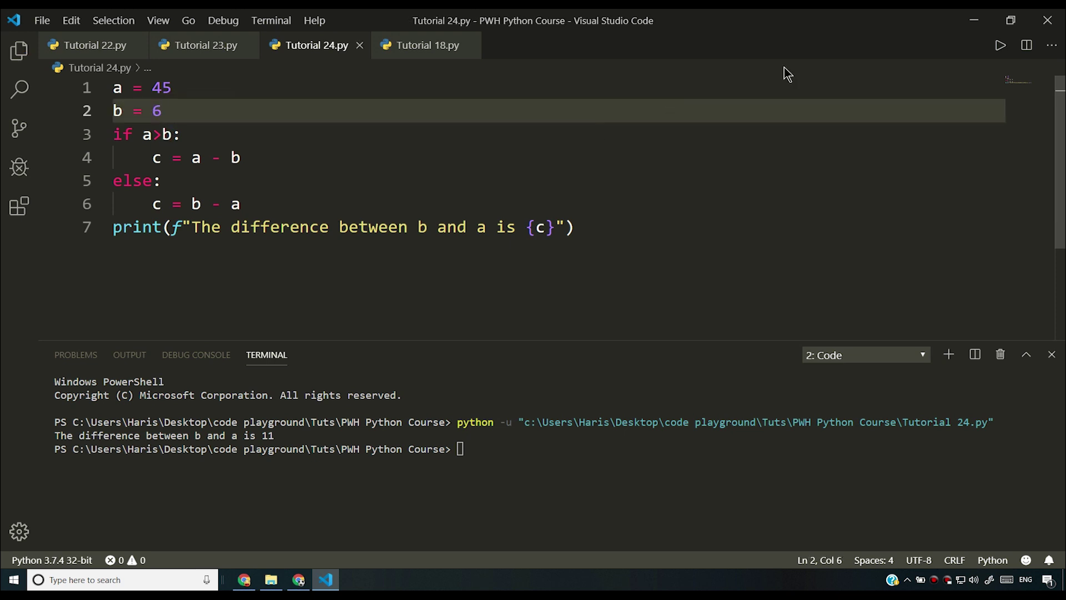
# Step: Re-run the script with b = 6 so it prints a difference of 39
pyautogui.click(1000, 46)
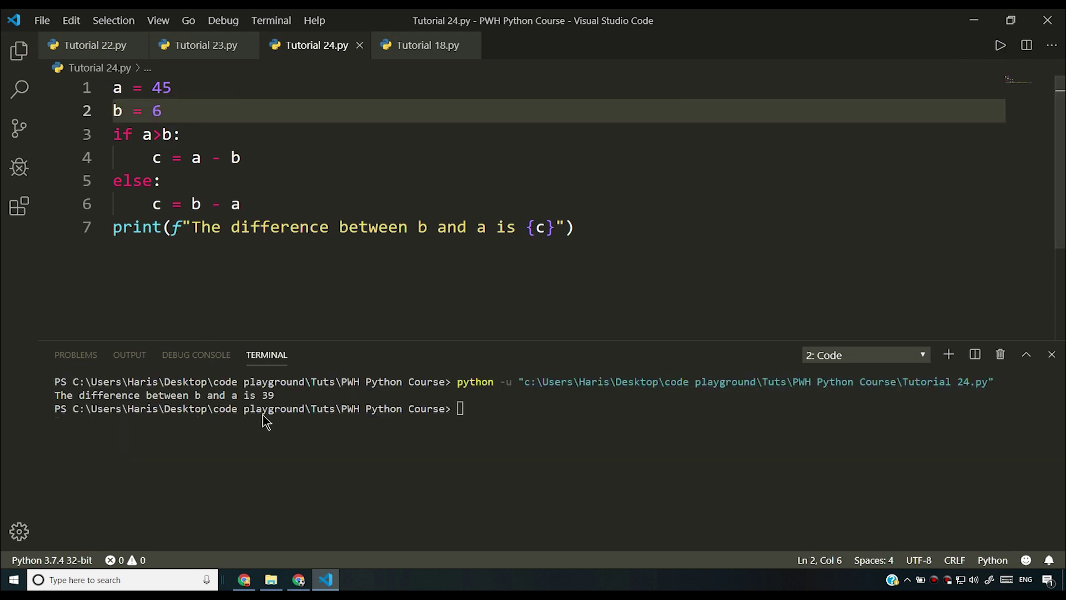
pyautogui.click(337, 194)
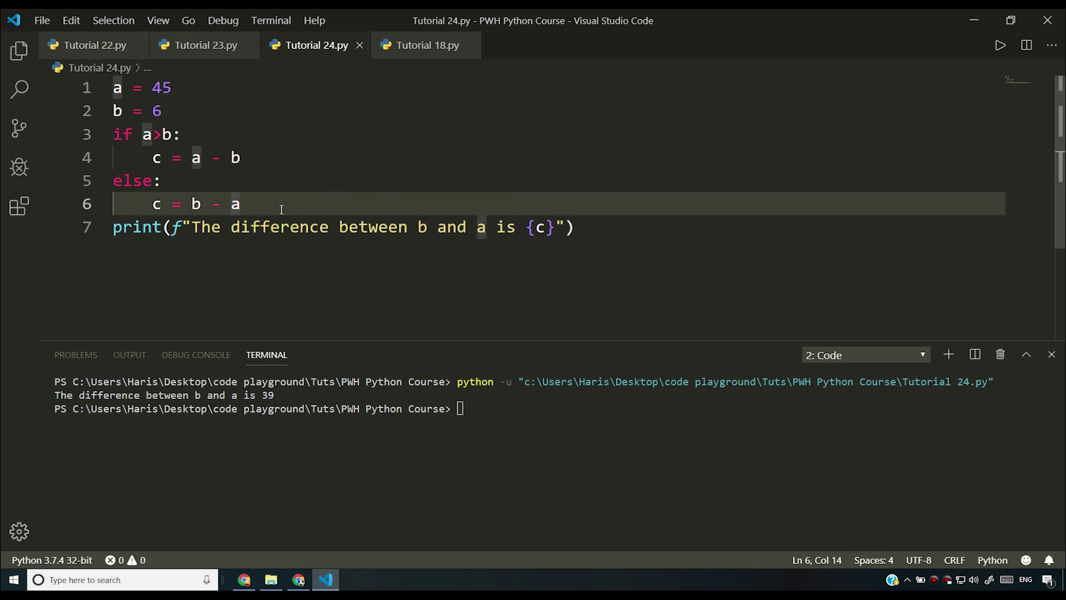
# Step: Add an empty, unindented line below the else branch
pyautogui.press('Return')
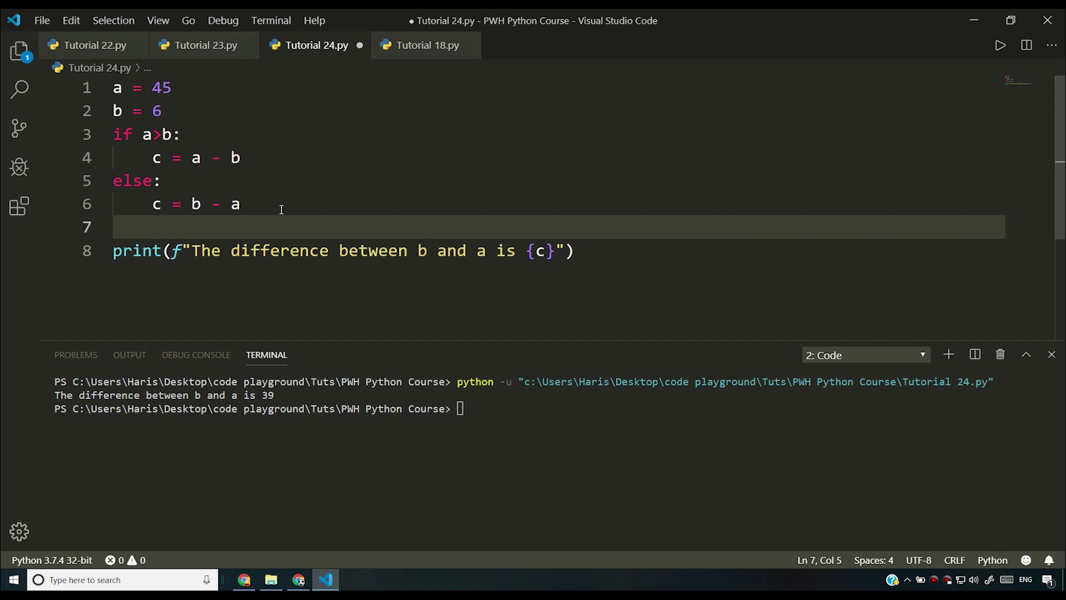
pyautogui.click(257, 206)
pyautogui.click(158, 231)
pyautogui.press('BackSpace')
pyautogui.press('BackSpace')
pyautogui.press('BackSpace')
# Step: Comment out the whole if-else block with Ctrl+/
pyautogui.moveTo(257, 206); pyautogui.dragTo(116, 139)
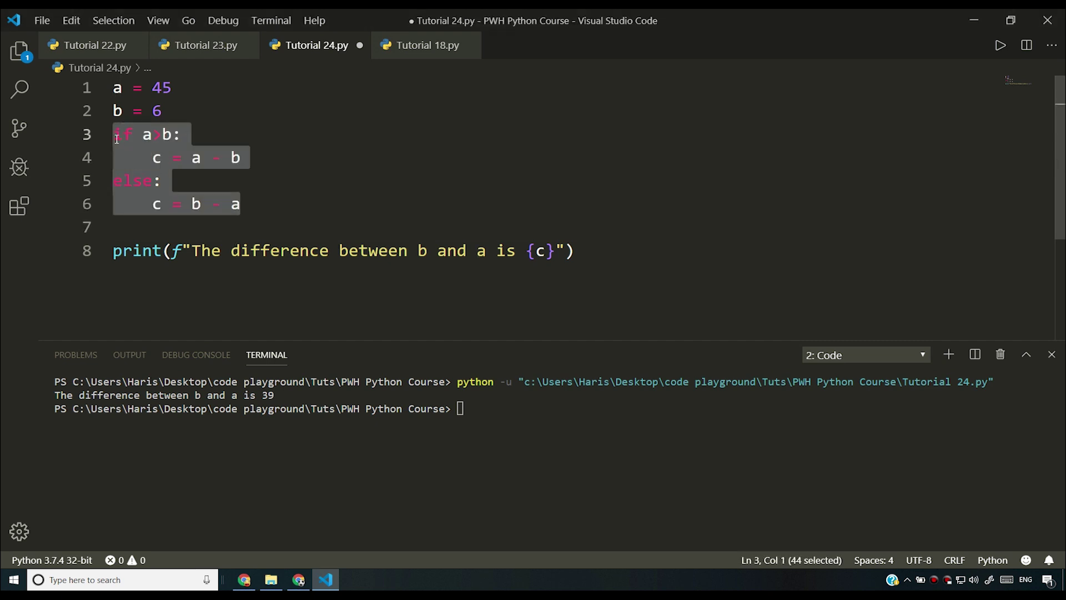
pyautogui.hotkey('ctrl', '/')
pyautogui.click(129, 229)
# Step: Write c = a-b if a>b else b-a below the commented block and save
pyautogui.press('Return')
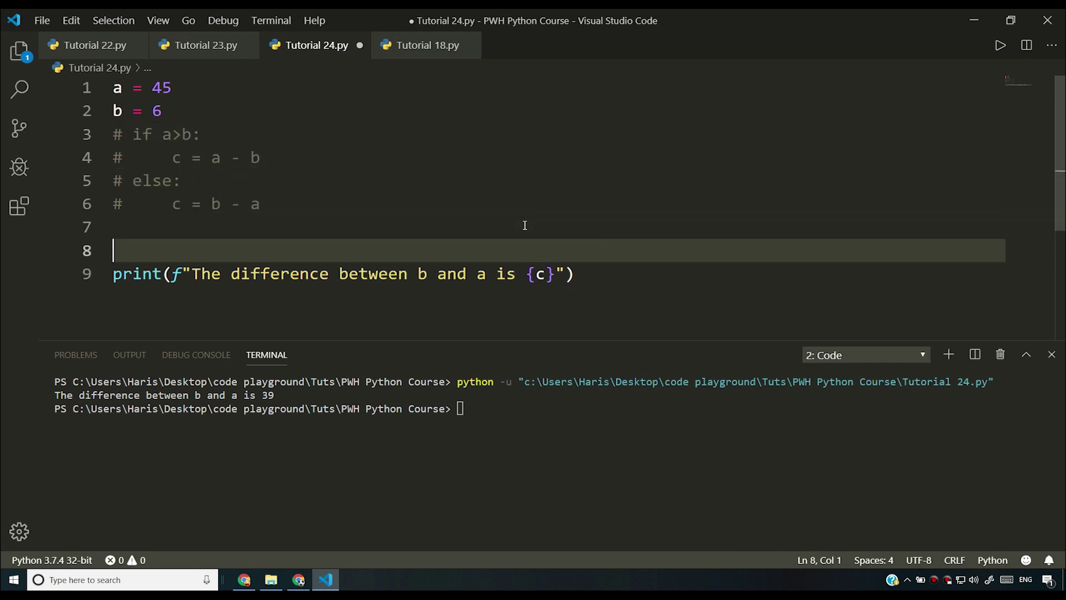
pyautogui.write('c = ')
pyautogui.write('a -')
pyautogui.press('BackSpace')
pyautogui.press('BackSpace')
pyautogui.write('-b ')
pyautogui.write('if ')
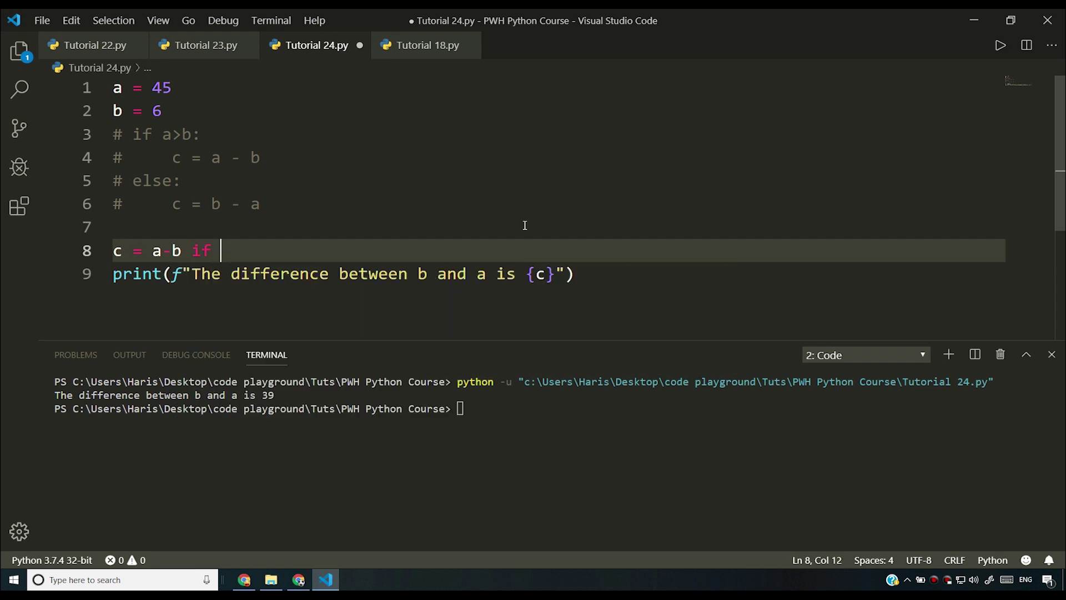
pyautogui.write('a>b')
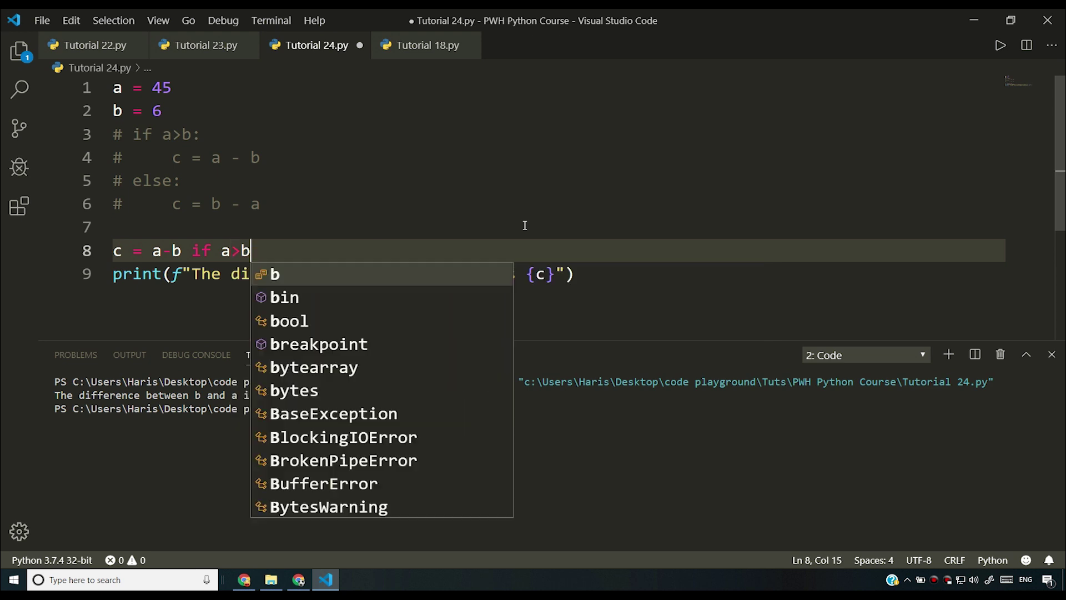
pyautogui.write(' else')
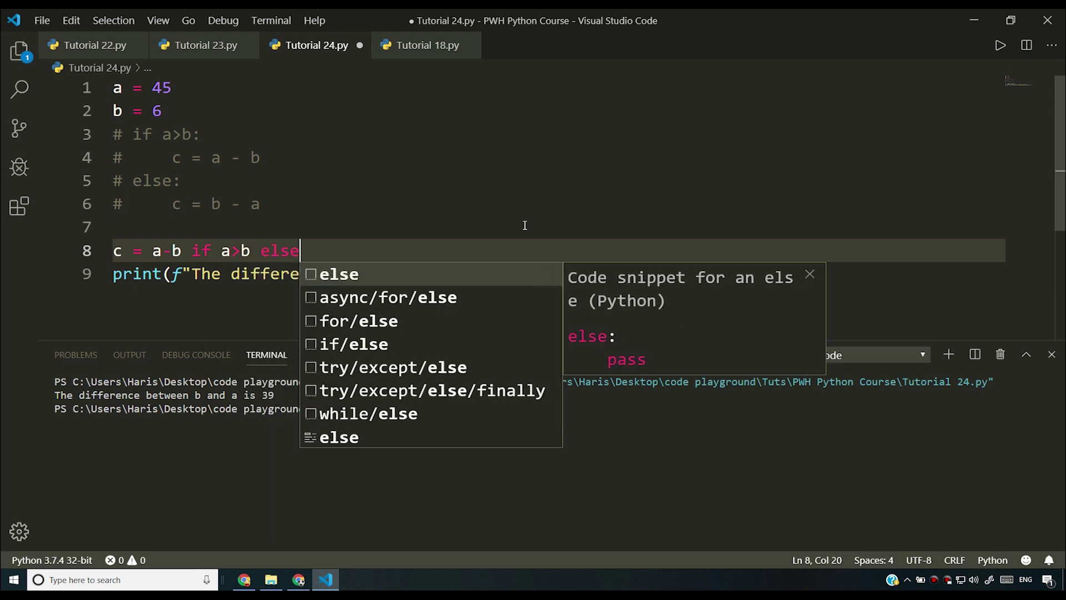
pyautogui.write(' b')
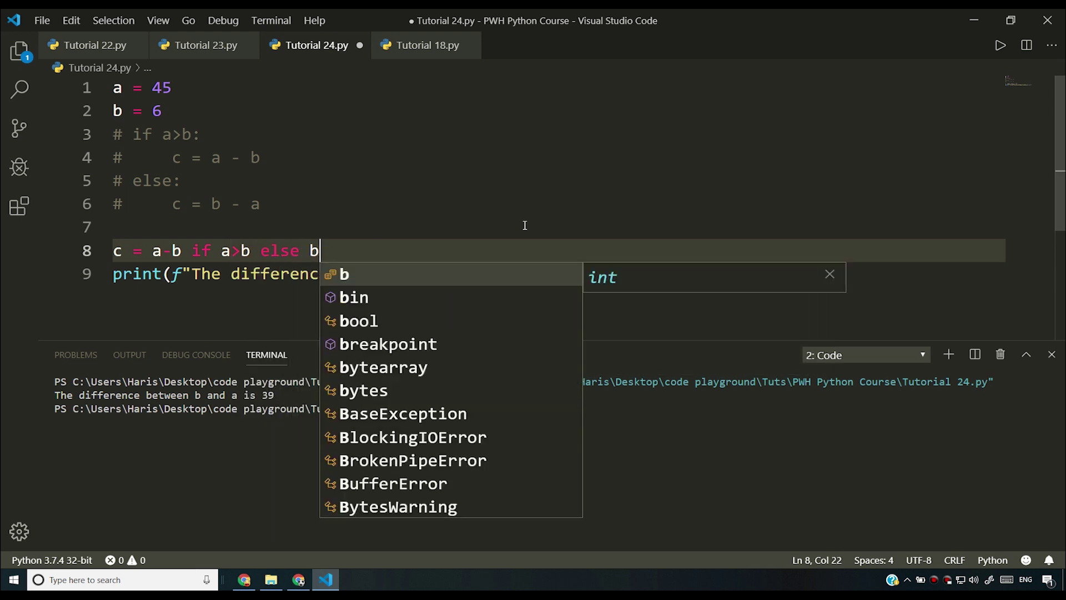
pyautogui.write('-a')
pyautogui.hotkey('ctrl', 's')
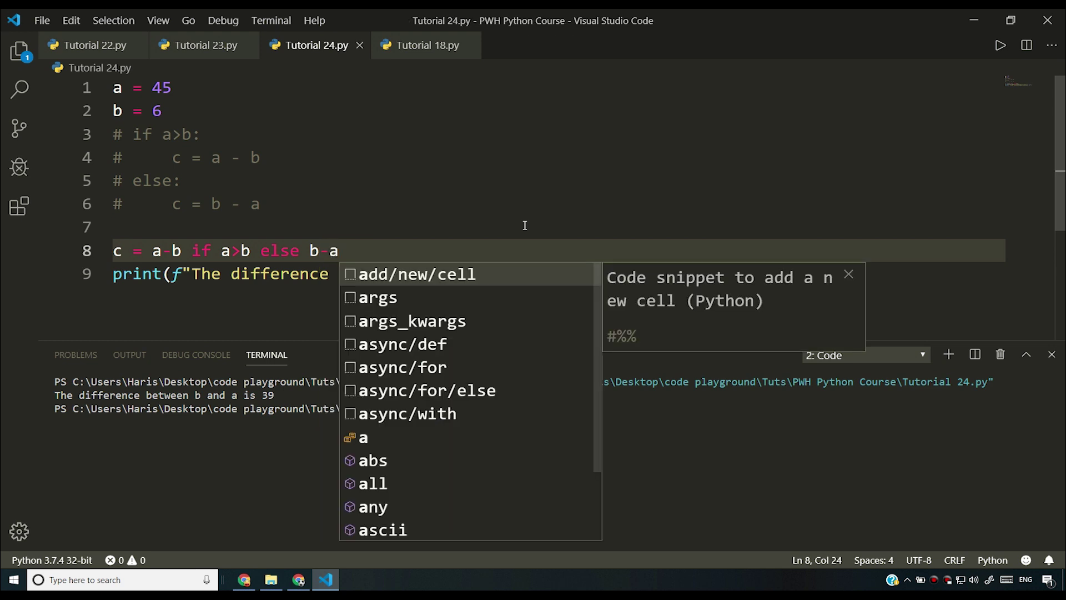
# Step: Run the ternary version, change b to 60, save, and re-run to print 15
pyautogui.click(580, 158)
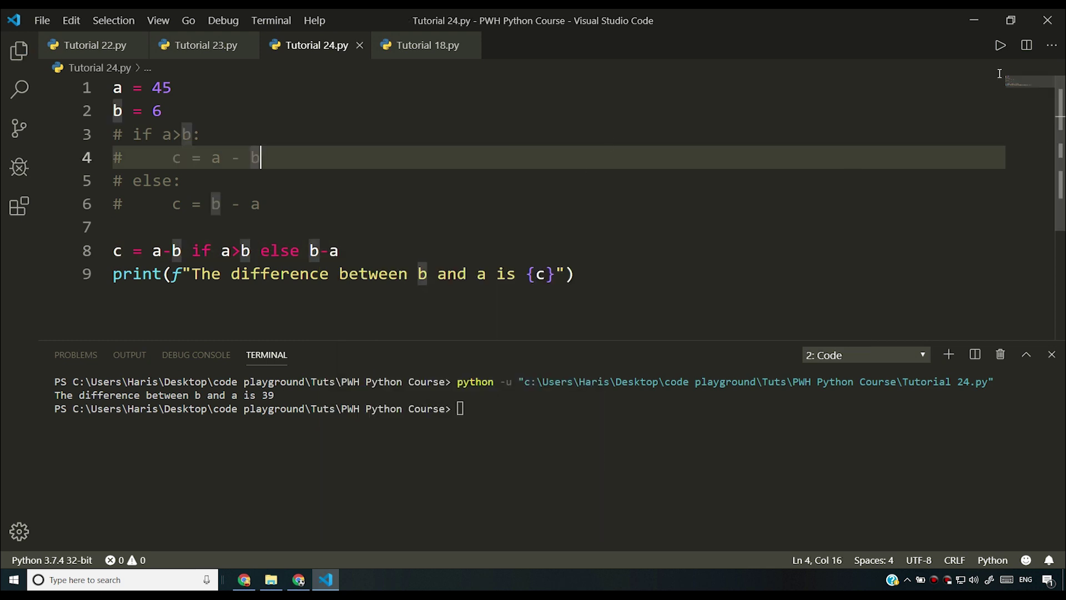
pyautogui.click(999, 48)
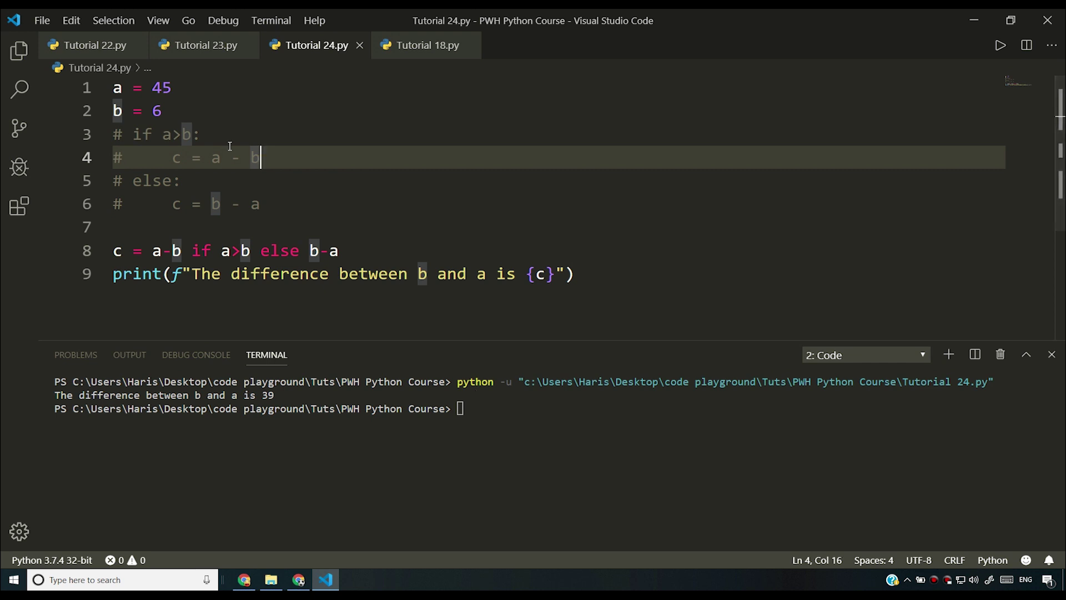
pyautogui.click(188, 112)
pyautogui.write('0')
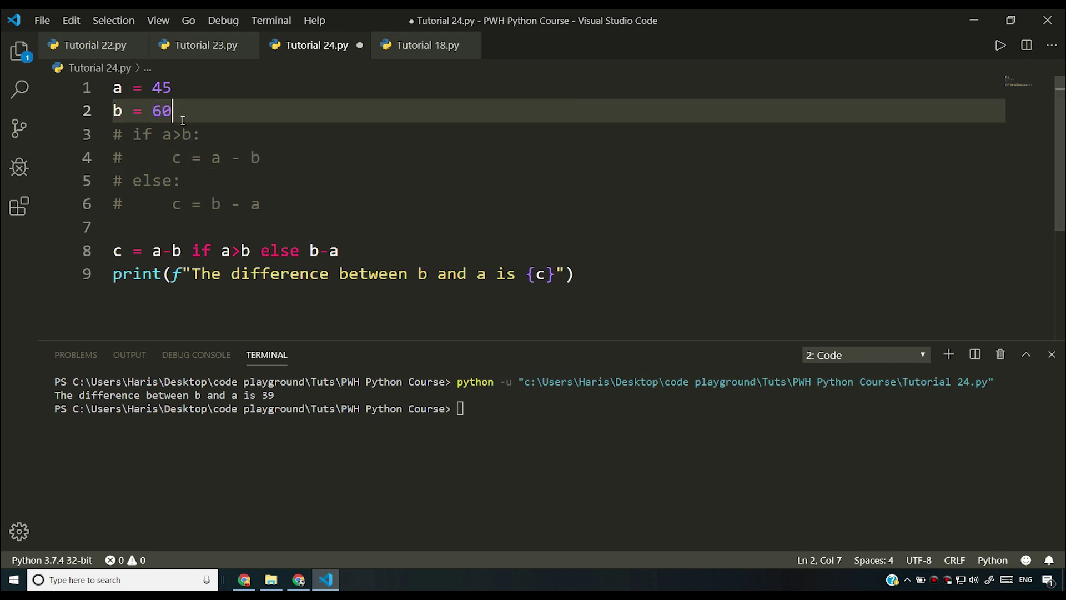
pyautogui.hotkey('ctrl', 's')
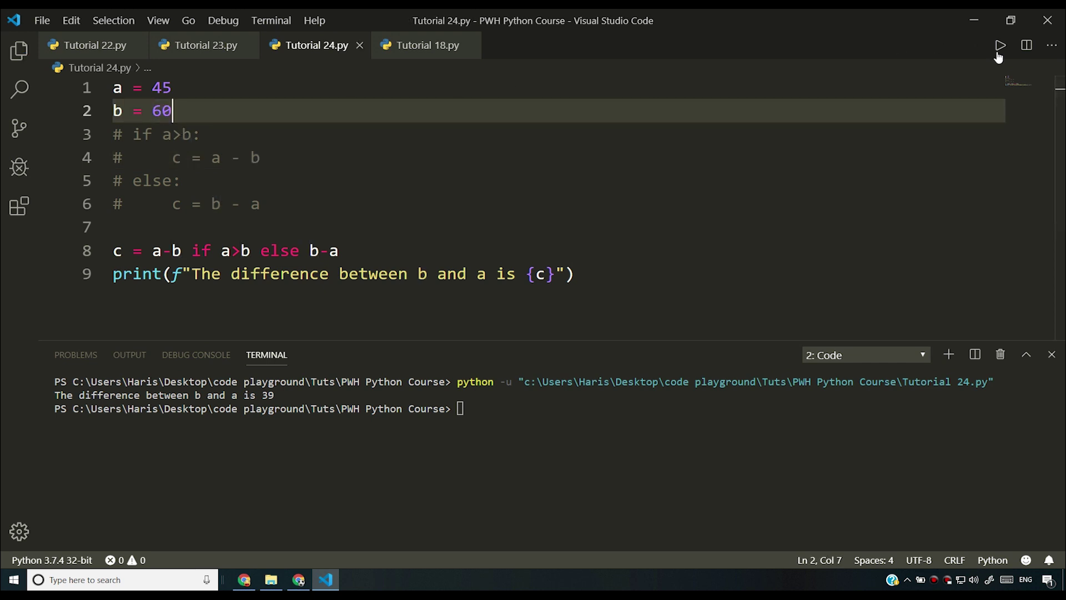
pyautogui.click(1001, 45)
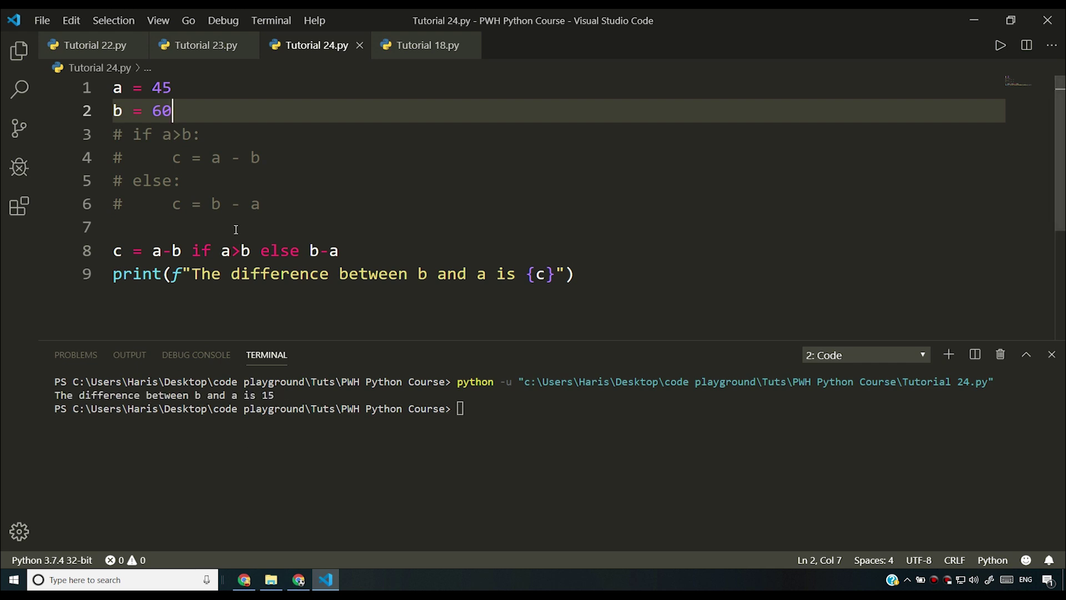
pyautogui.click(167, 227)
pyautogui.click(115, 88)
# Step: Add and save the header comment 'Short hand if else notation / ternary operator', then return to YouTube
pyautogui.press('Return')
pyautogui.press('Up')
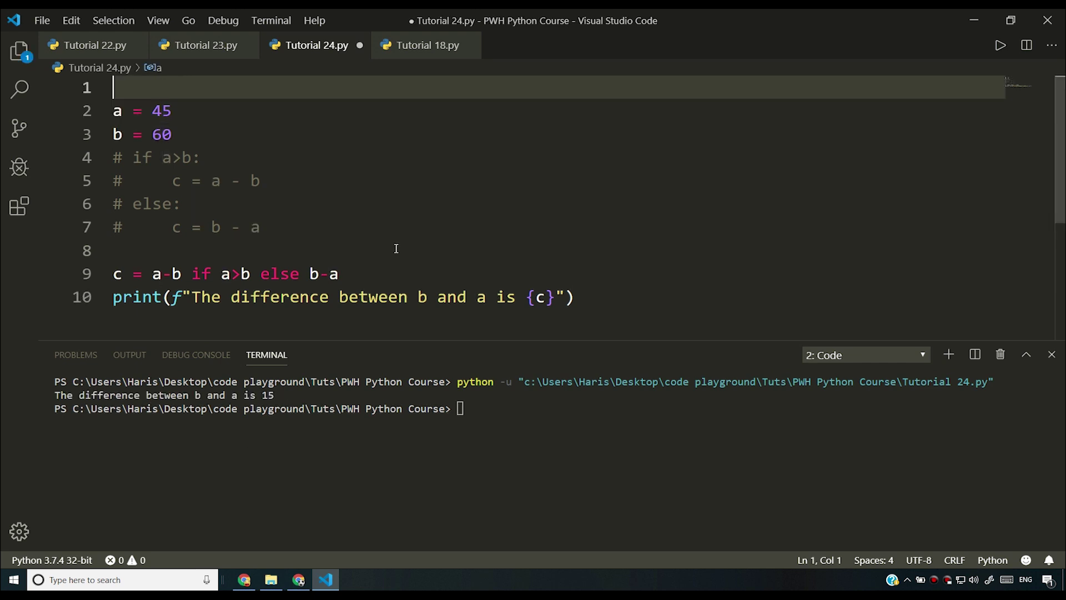
pyautogui.write('Short hand')
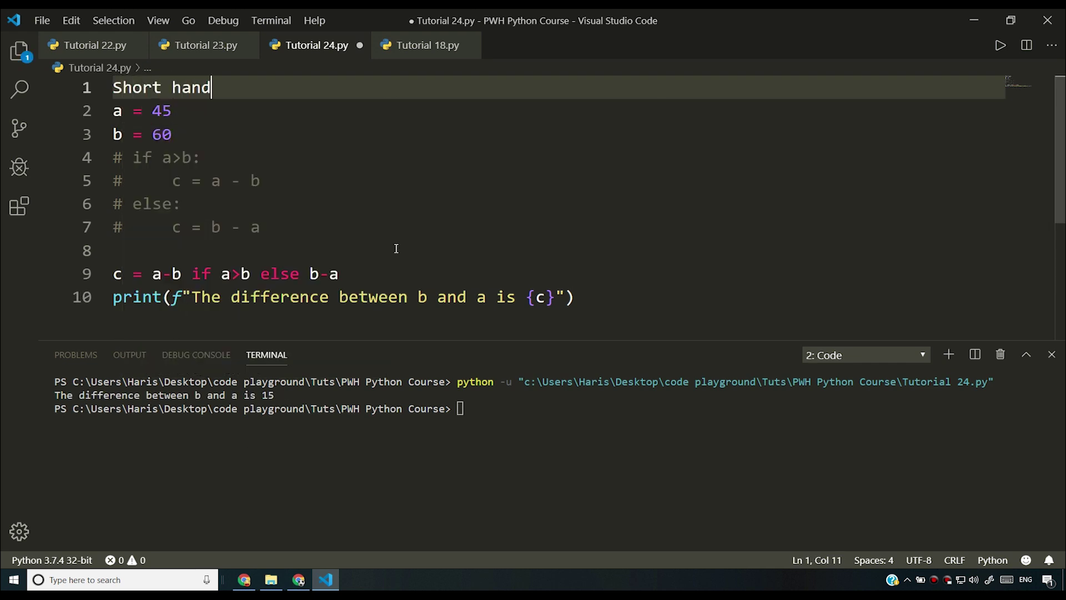
pyautogui.write(' if else notatio')
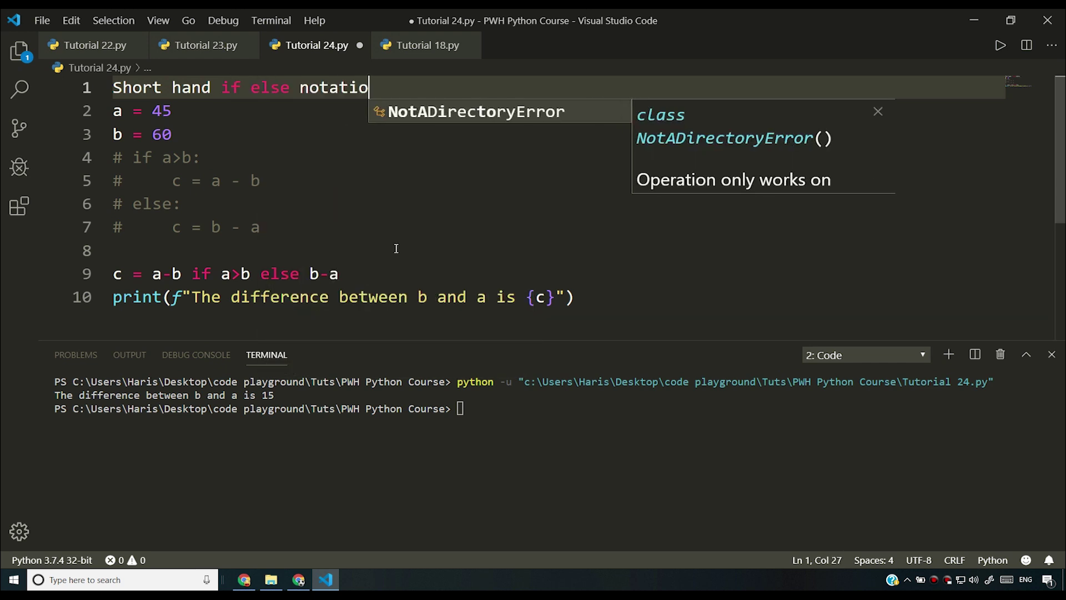
pyautogui.write('ns')
pyautogui.press('BackSpace')
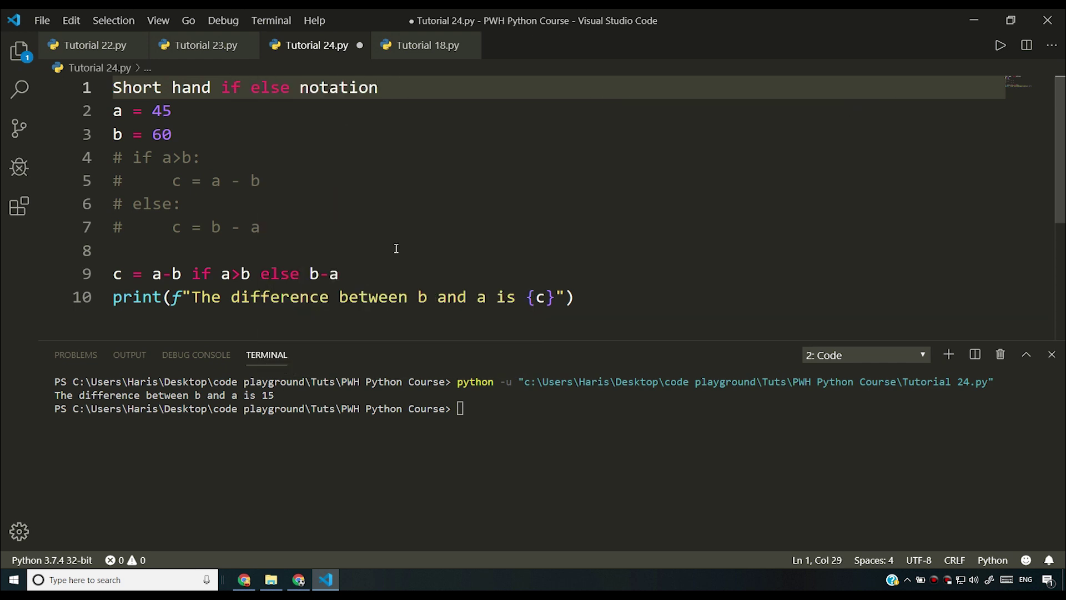
pyautogui.write('/ ternary')
pyautogui.write(' operator')
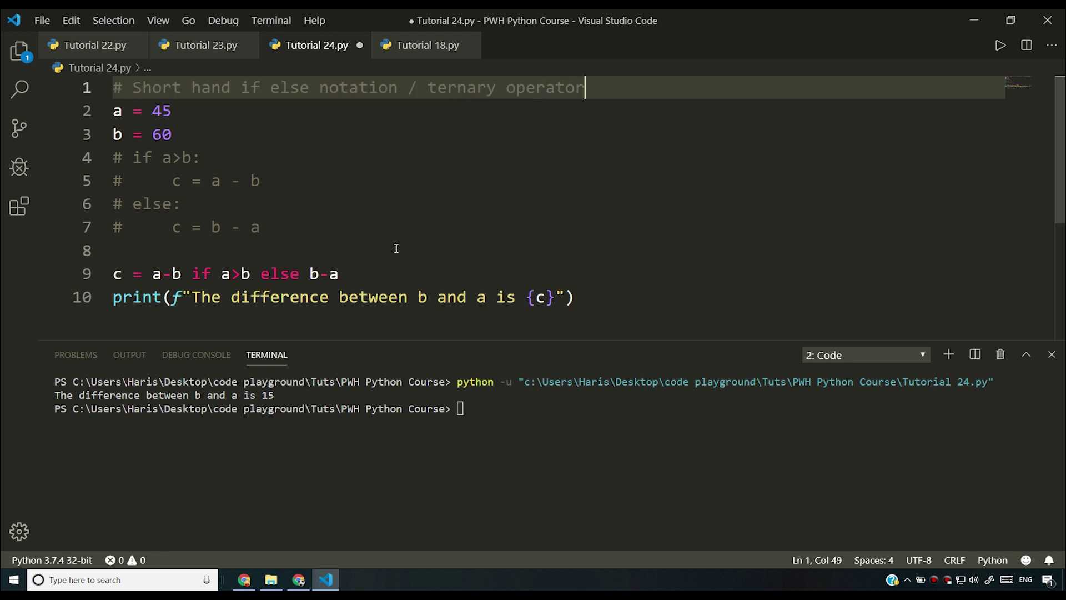
pyautogui.hotkey('ctrl', 's')
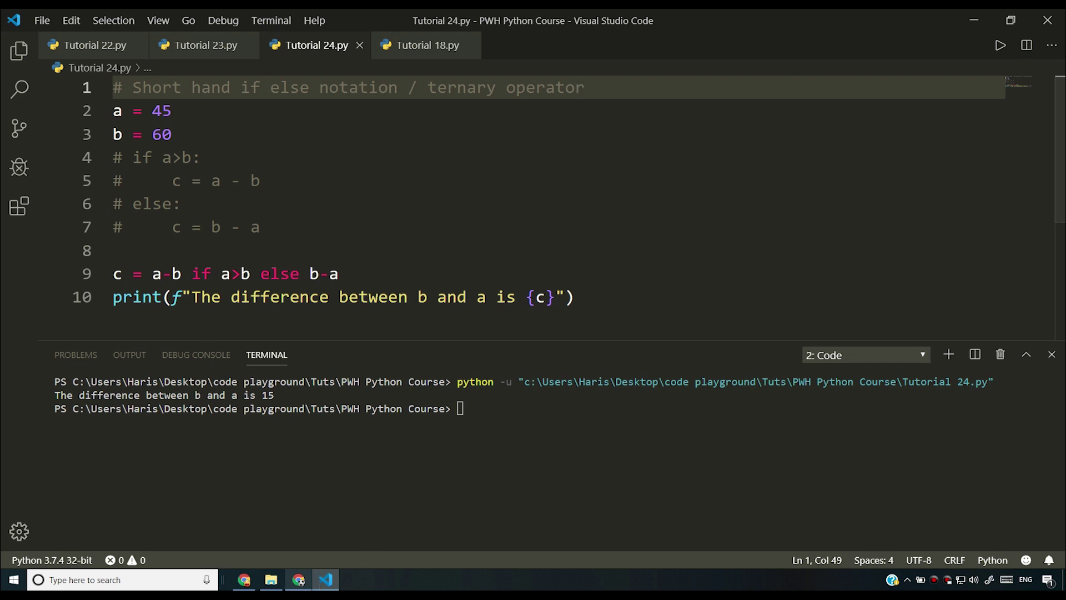
pyautogui.click(298, 580)
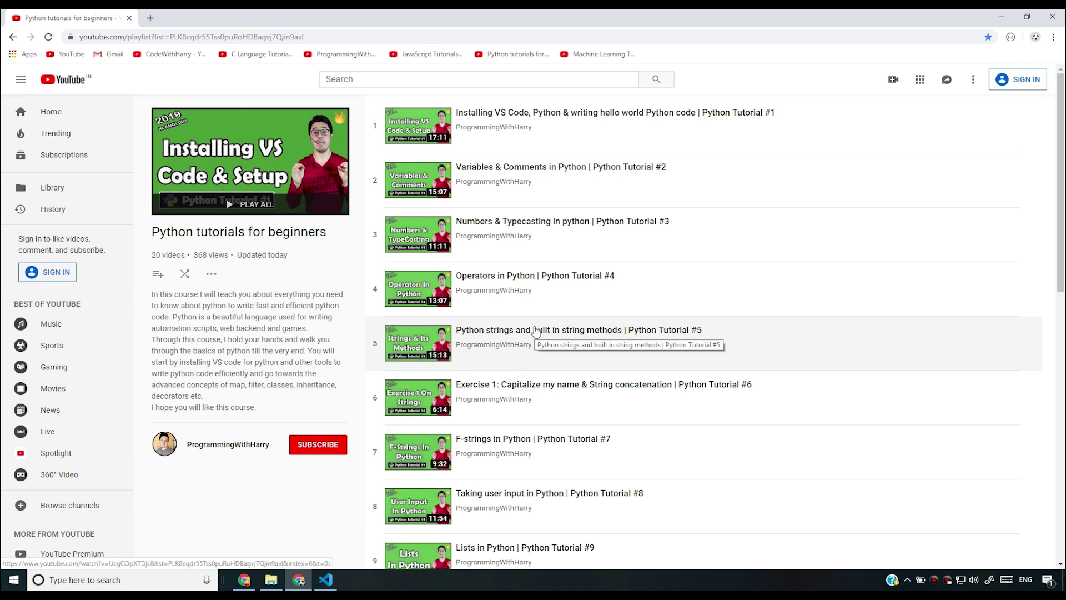
pyautogui.scroll(-2, 584, 329)
pyautogui.scroll(-1, 630, 325)
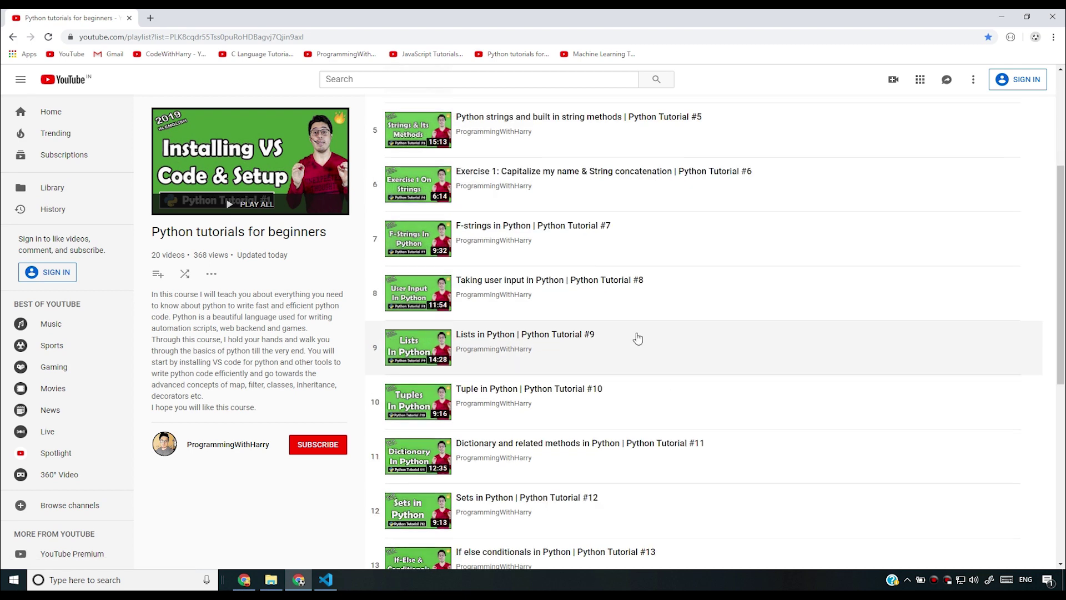
pyautogui.scroll(3, 636, 336)
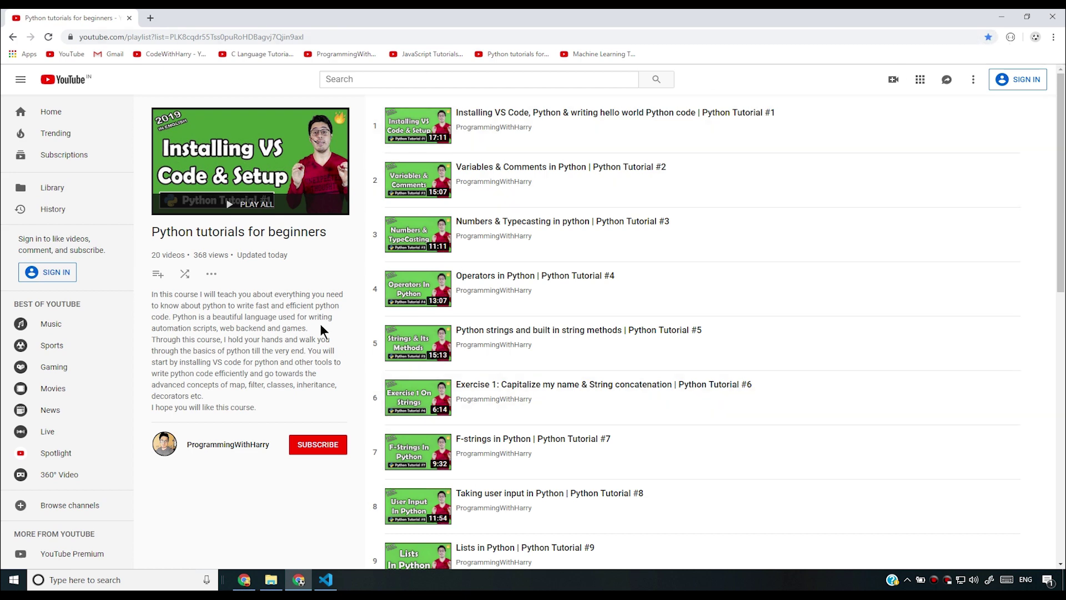
pyautogui.scroll(-2, 321, 323)
# Step: Switch back to Visual Studio Code after browsing the Python tutorials playlist
pyautogui.click(326, 580)
pyautogui.scroll(-1, 409, 202)
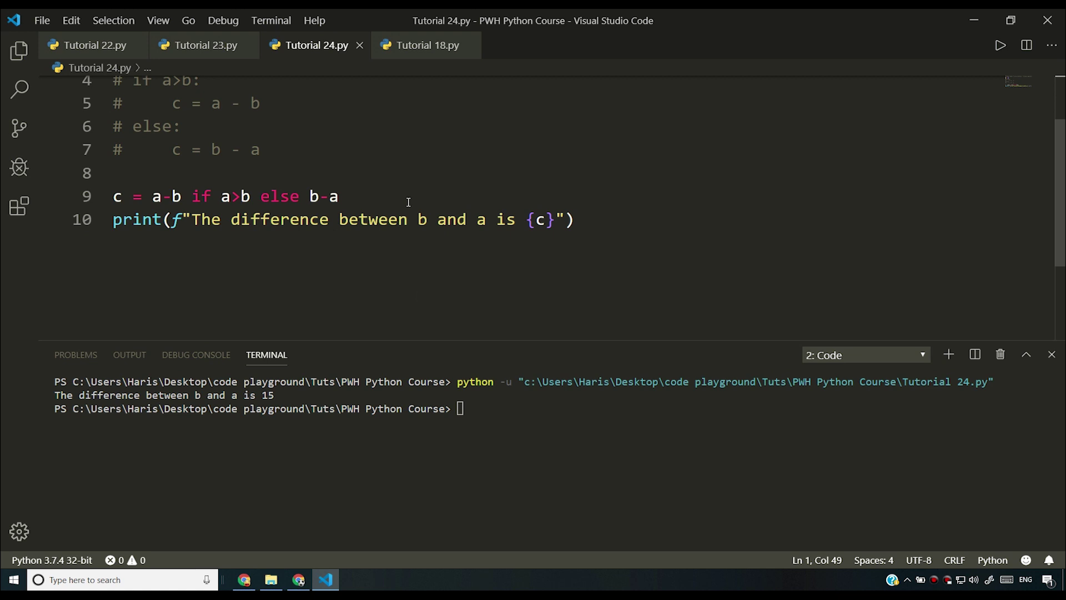
# Step: Highlight the ternary expression on line 9, deselect it, and close the terminal panel
pyautogui.click(379, 200)
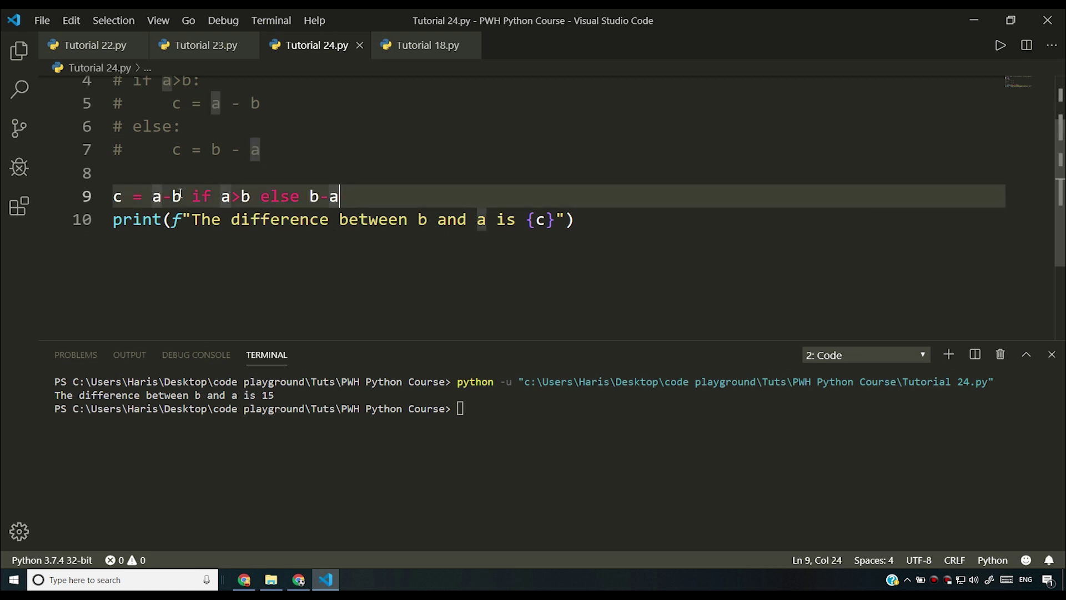
pyautogui.moveTo(155, 194); pyautogui.dragTo(350, 193)
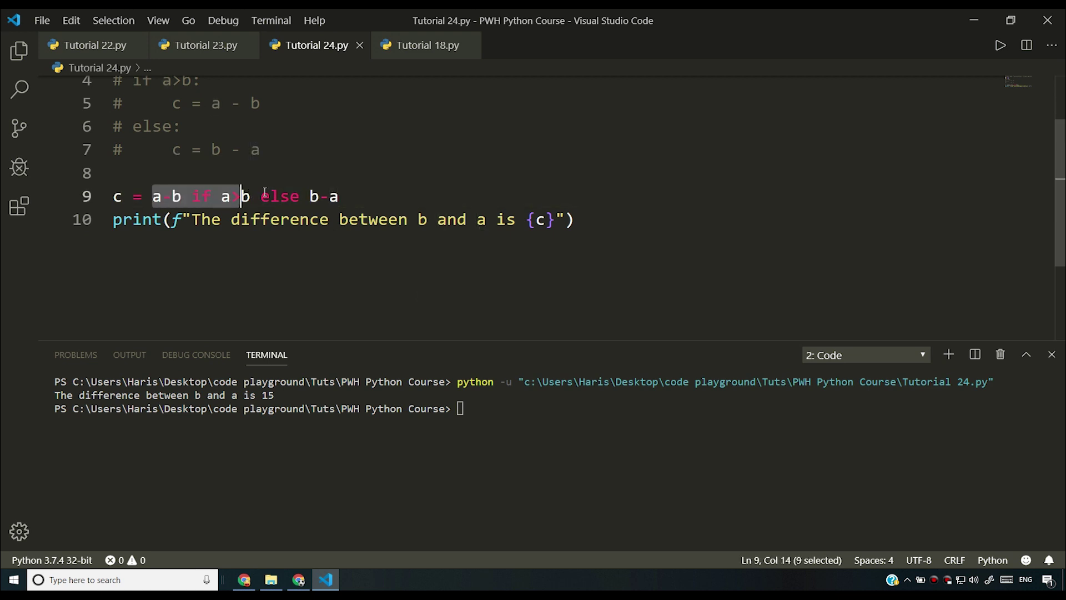
pyautogui.click(355, 193)
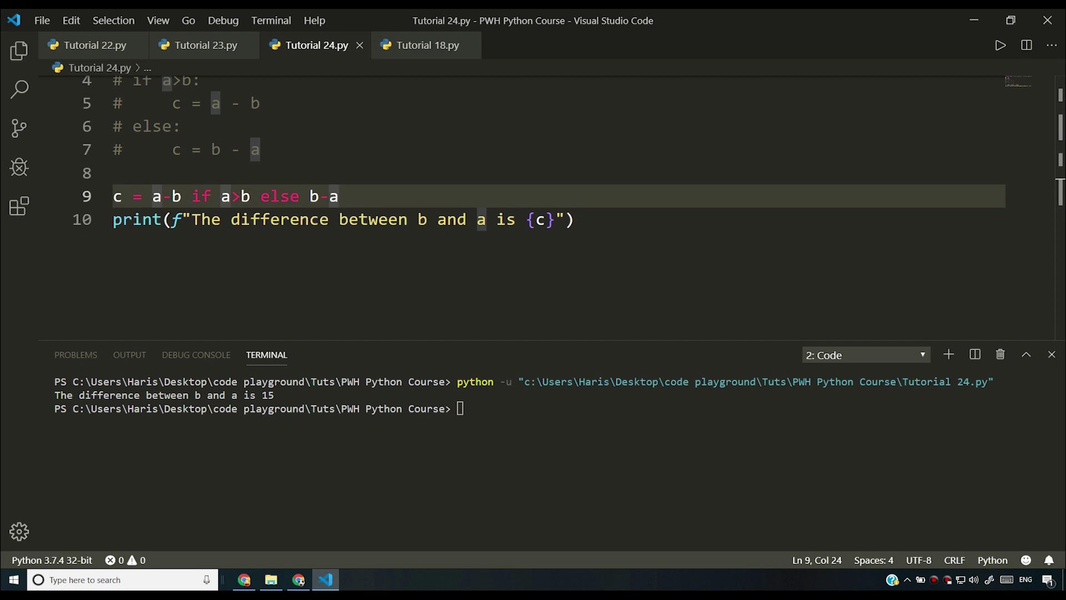
pyautogui.scroll(2, 528, 257)
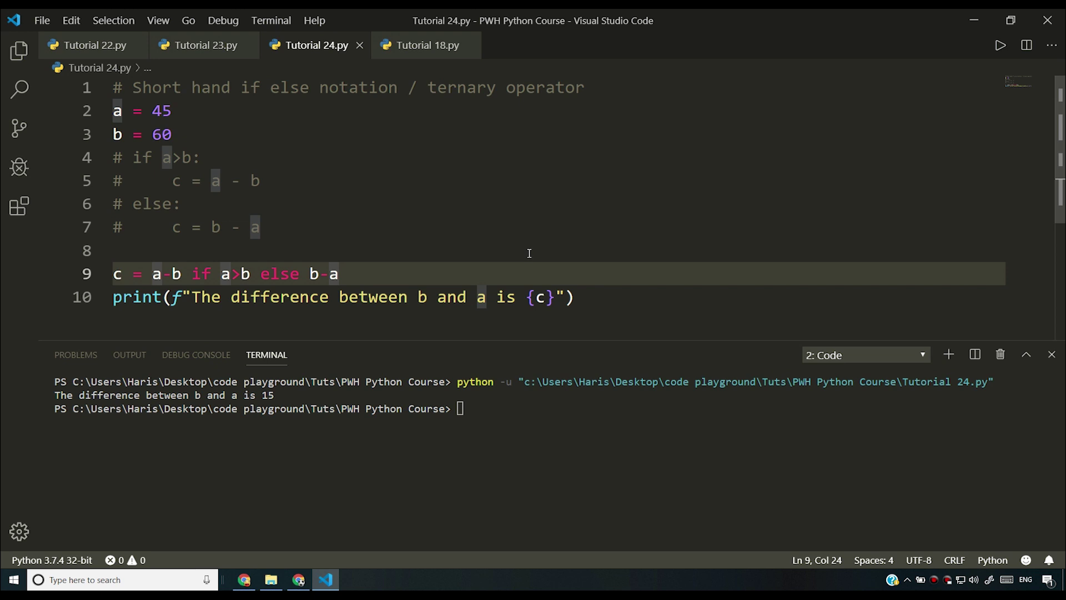
pyautogui.click(1052, 354)
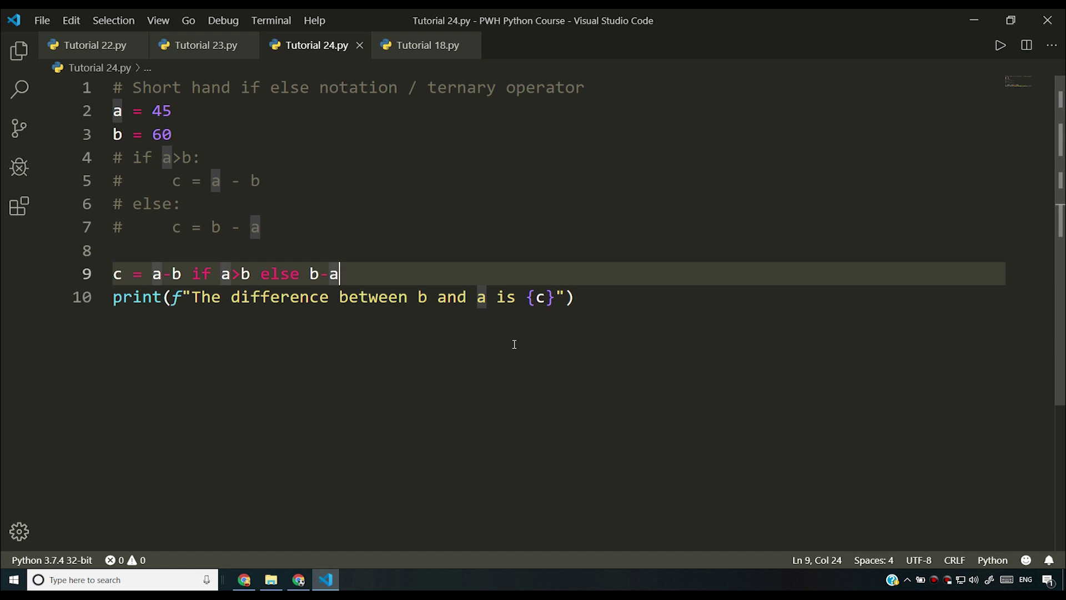
# Step: Select the commented-out if-else block on lines 4–7 of Tutorial 24.py
pyautogui.click(612, 589)
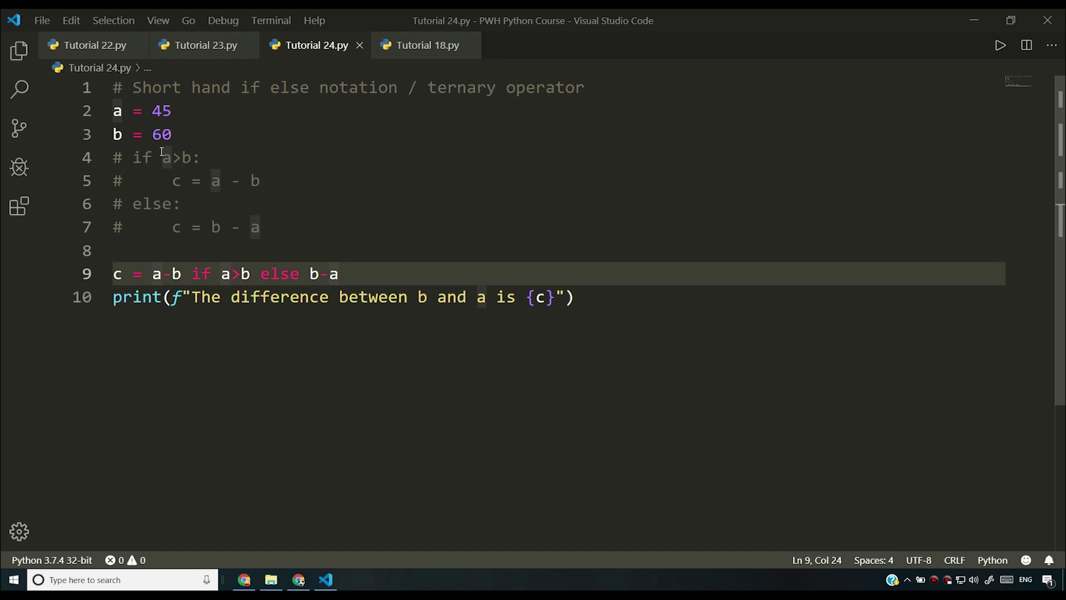
pyautogui.moveTo(261, 226); pyautogui.dragTo(115, 159)
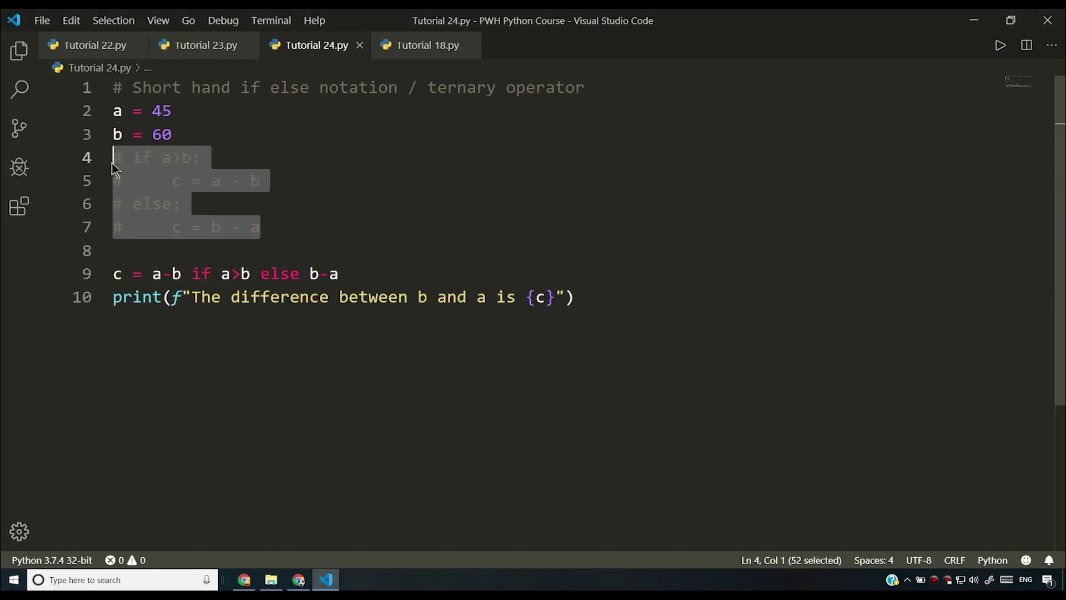